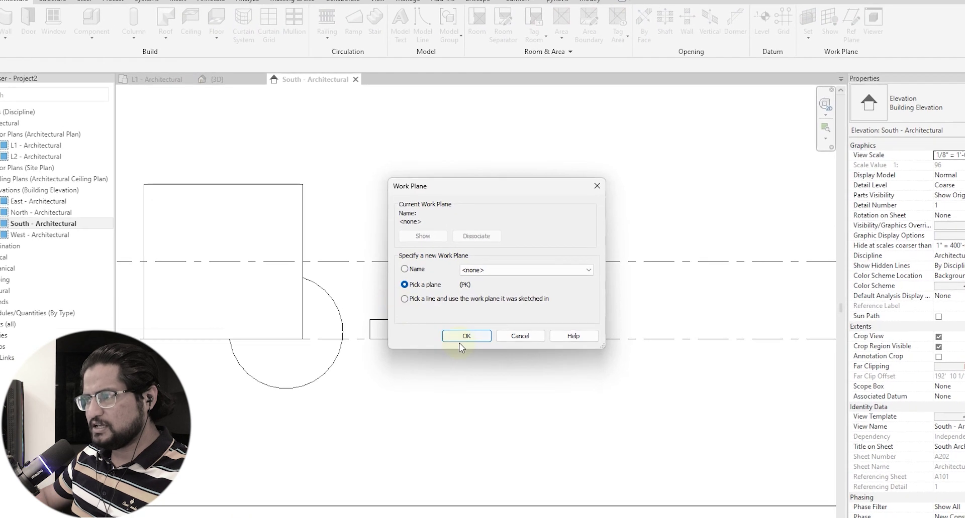
Set the work plane to the picked face, accepting the roof's reference level and offset
{"action": "left_click", "coordinate": [462, 338]}
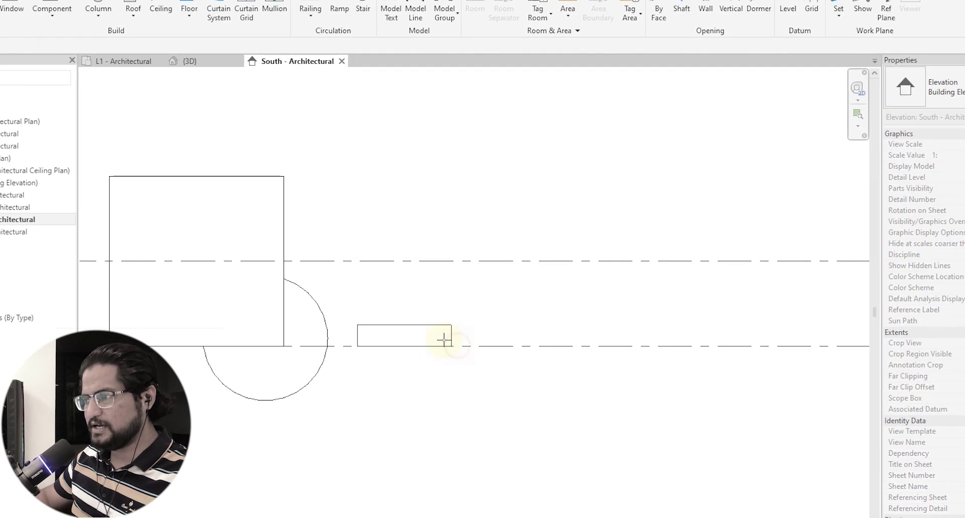
{"action": "left_click", "coordinate": [427, 333]}
{"action": "left_click", "coordinate": [503, 298]}
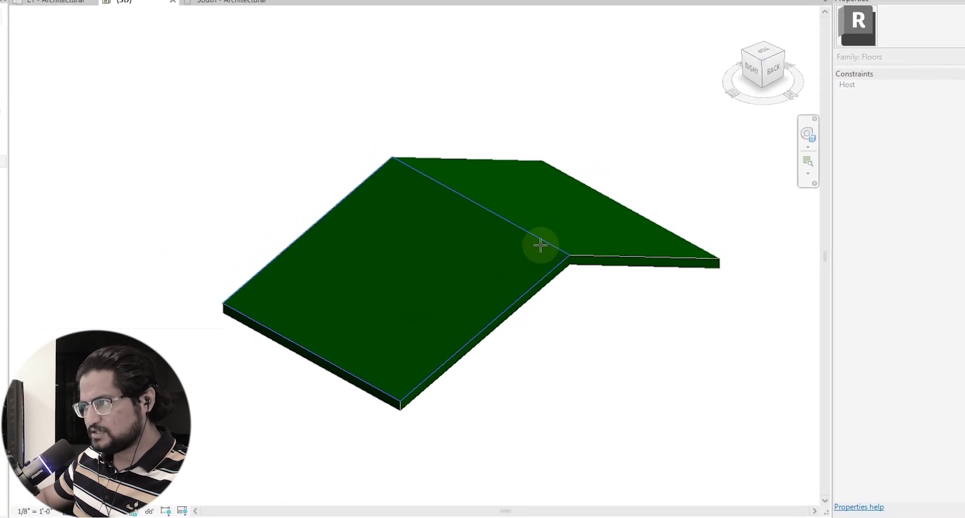
{"action": "key", "text": "Escape"}
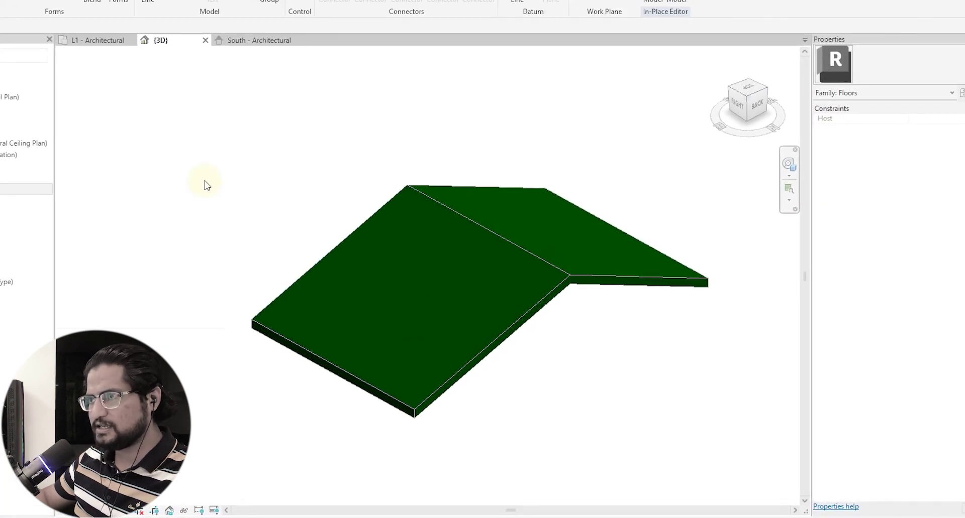
Extrude a 10'-6" by 7'-0" rectangular block on the sloped roof face
{"action": "left_click", "coordinate": [77, 25]}
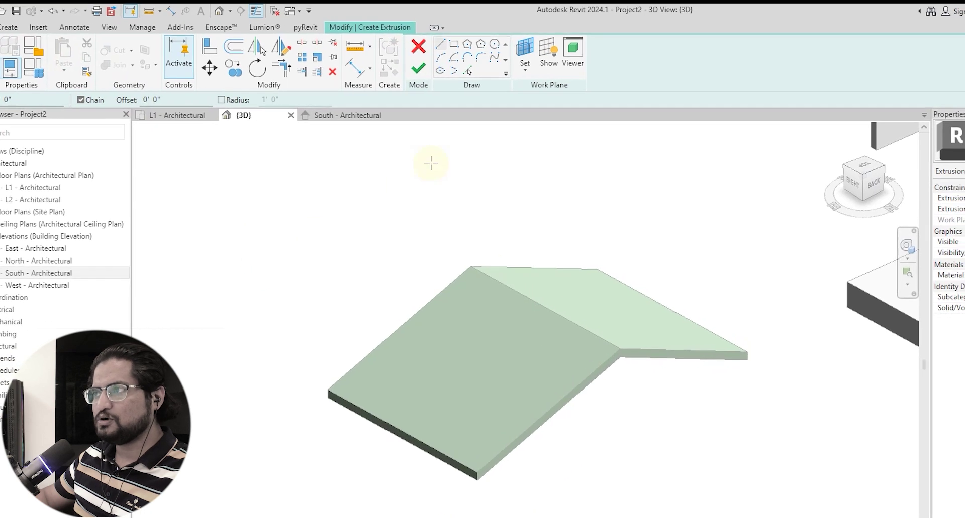
{"action": "left_click", "coordinate": [434, 327]}
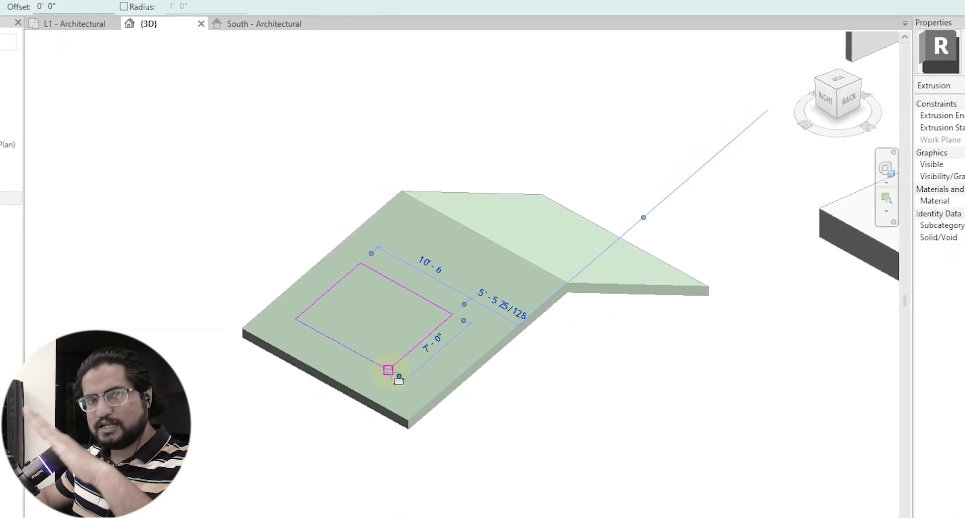
{"action": "left_click", "coordinate": [387, 370]}
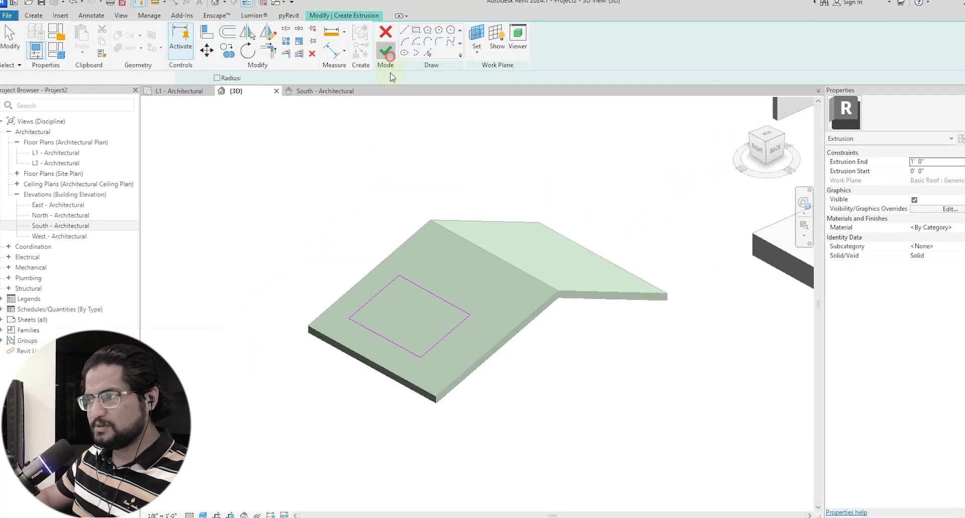
{"action": "left_click", "coordinate": [385, 52]}
{"action": "middle_click_drag", "start_coordinate": [508, 355], "coordinate": [418, 255], "text": "shift"}
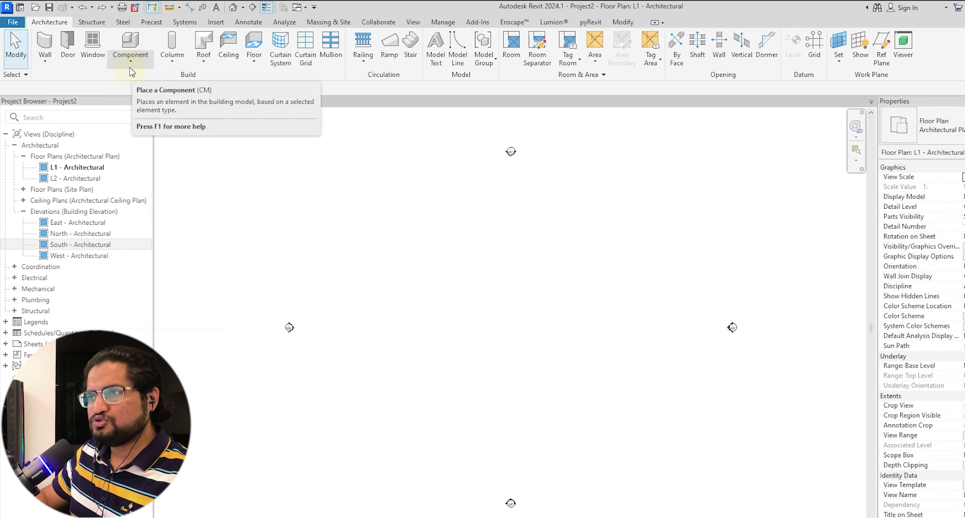
Start Place a Component and scroll the Properties type list to the Desk sizes
{"action": "left_click", "coordinate": [134, 64]}
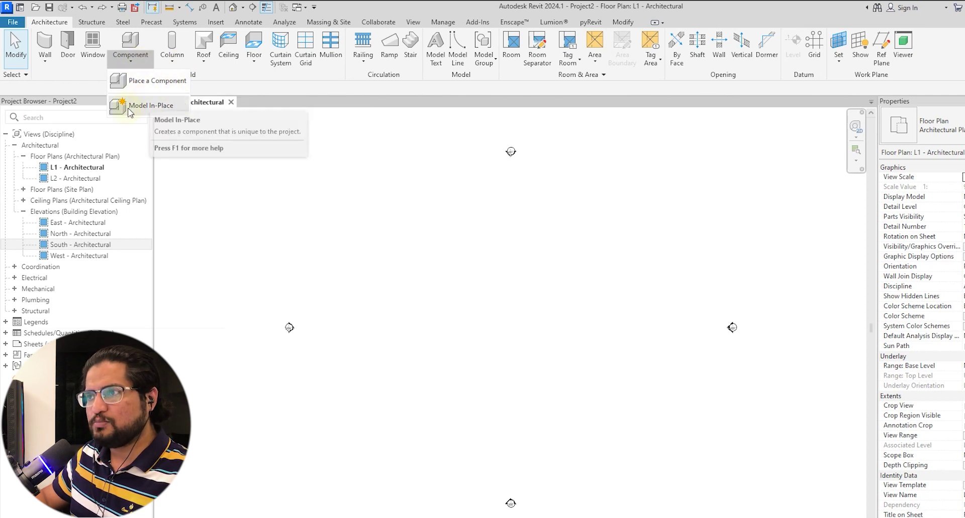
{"action": "left_click", "coordinate": [144, 82]}
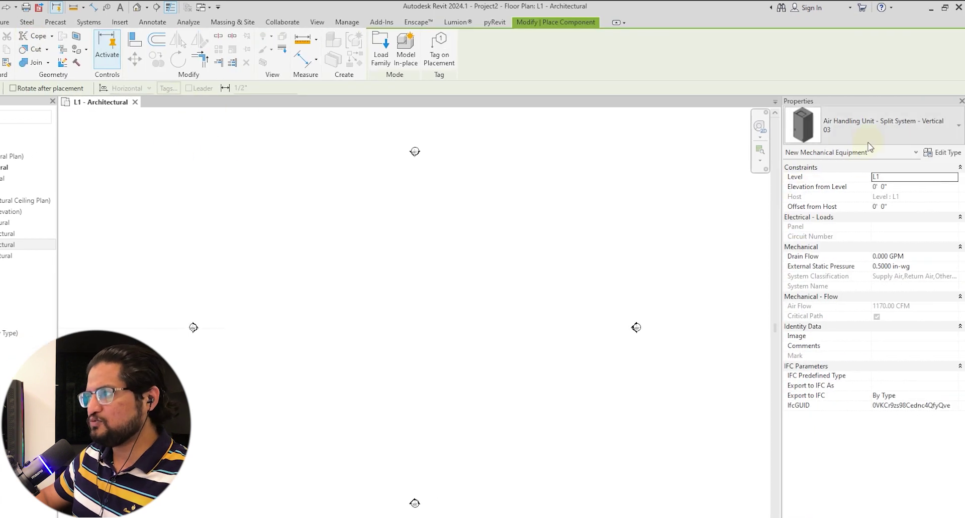
{"action": "left_click", "coordinate": [868, 143]}
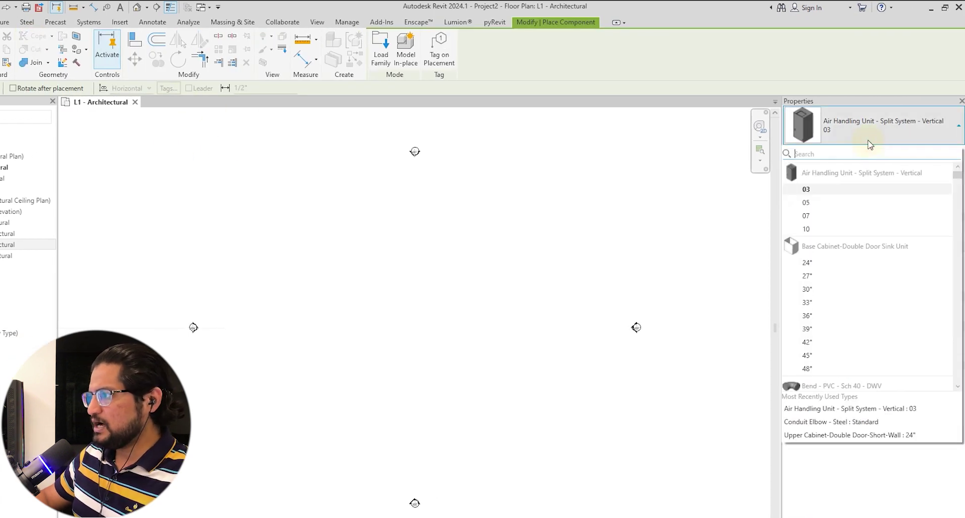
{"action": "scroll", "coordinate": [857, 237], "scroll_direction": "down", "scroll_amount": 5}
{"action": "scroll", "coordinate": [859, 237], "scroll_direction": "down", "scroll_amount": 3}
{"action": "scroll", "coordinate": [859, 237], "scroll_direction": "down", "scroll_amount": 3}
{"action": "scroll", "coordinate": [859, 236], "scroll_direction": "down", "scroll_amount": 3}
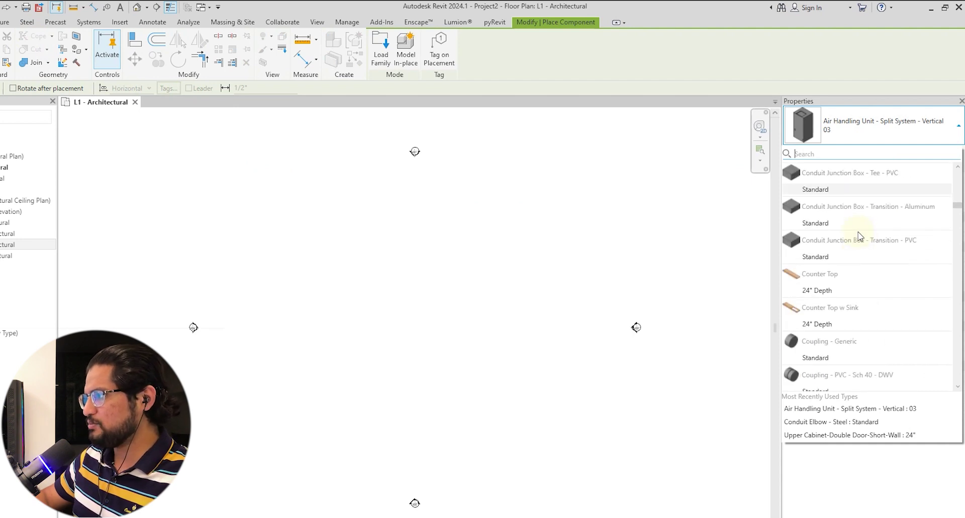
{"action": "scroll", "coordinate": [859, 236], "scroll_direction": "up", "scroll_amount": 3}
{"action": "scroll", "coordinate": [859, 237], "scroll_direction": "down", "scroll_amount": 2}
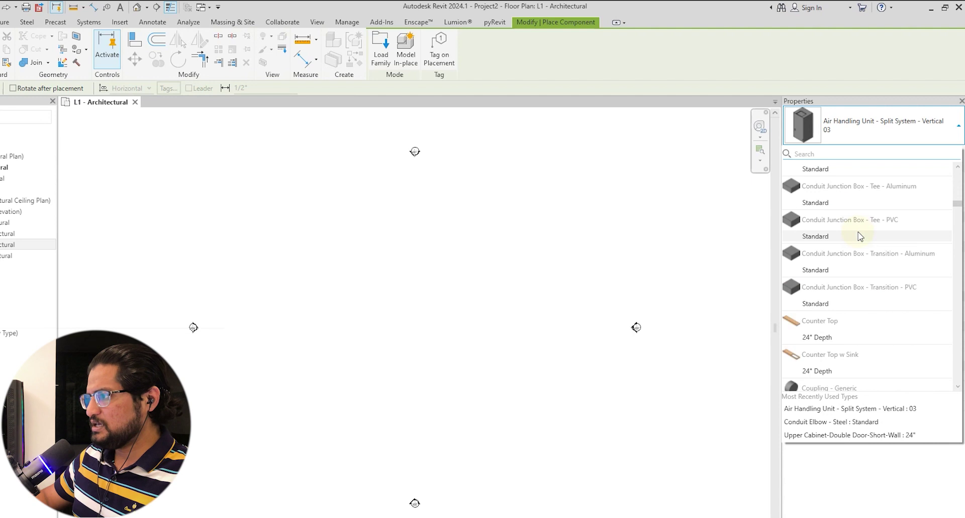
{"action": "scroll", "coordinate": [860, 236], "scroll_direction": "up", "scroll_amount": 3}
{"action": "scroll", "coordinate": [828, 236], "scroll_direction": "up", "scroll_amount": 2}
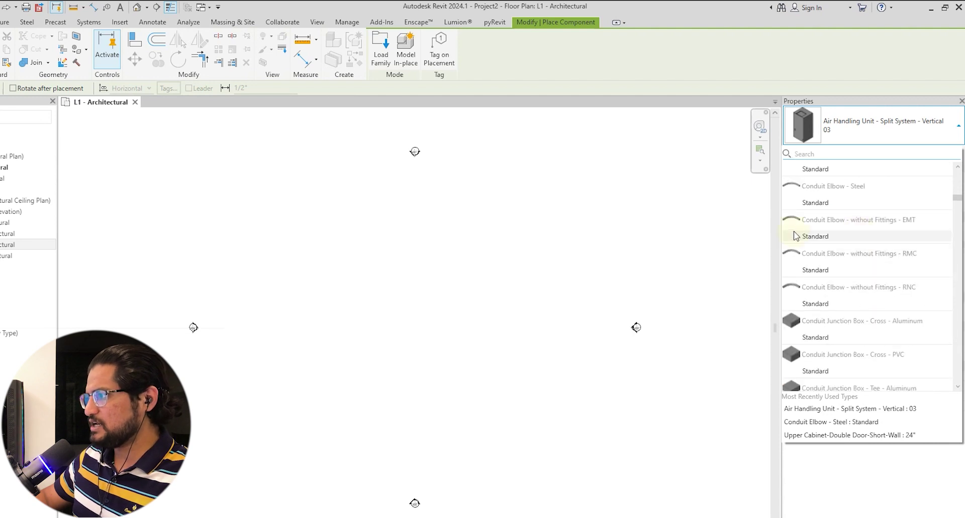
{"action": "scroll", "coordinate": [854, 225], "scroll_direction": "up", "scroll_amount": 2}
{"action": "scroll", "coordinate": [839, 224], "scroll_direction": "up", "scroll_amount": 2}
{"action": "scroll", "coordinate": [838, 224], "scroll_direction": "up", "scroll_amount": 2}
{"action": "scroll", "coordinate": [831, 225], "scroll_direction": "down", "scroll_amount": 6}
{"action": "scroll", "coordinate": [831, 225], "scroll_direction": "down", "scroll_amount": 3}
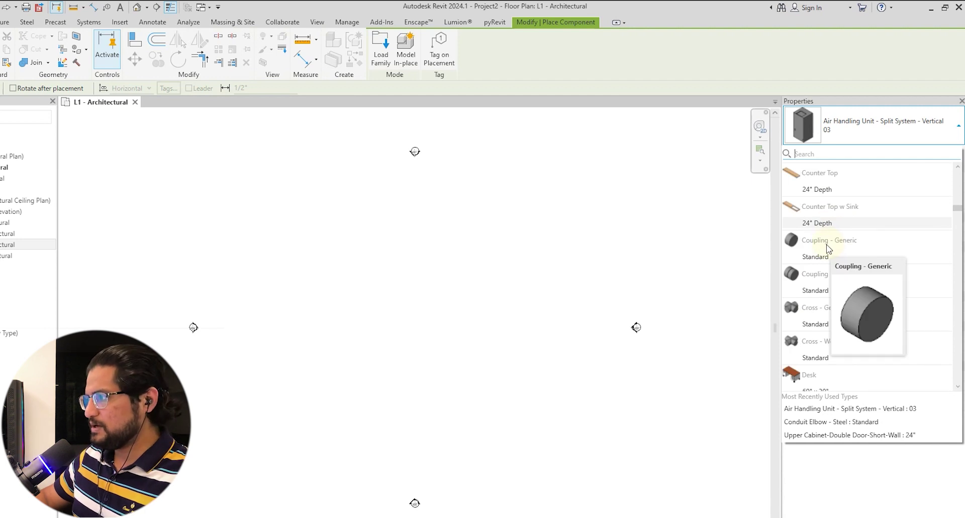
{"action": "scroll", "coordinate": [832, 249], "scroll_direction": "down", "scroll_amount": 5}
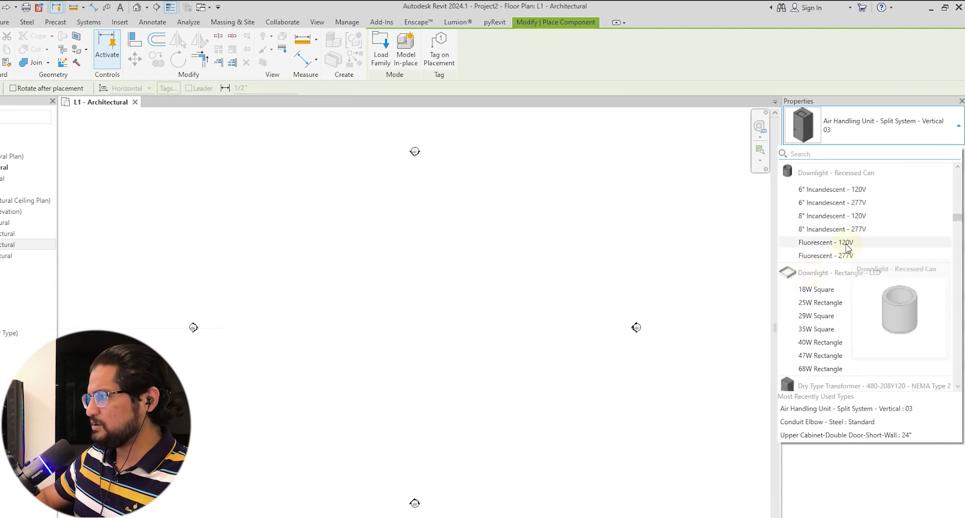
{"action": "scroll", "coordinate": [847, 248], "scroll_direction": "up", "scroll_amount": 2}
{"action": "scroll", "coordinate": [824, 237], "scroll_direction": "up", "scroll_amount": 2}
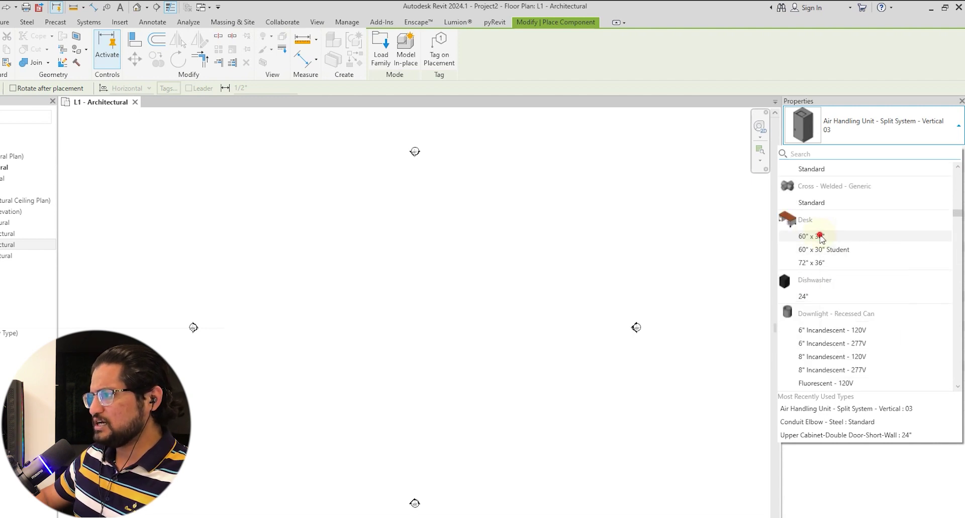
Place one Desk 60" x 30" near the centre of the floor plan
{"action": "left_click", "coordinate": [820, 237]}
{"action": "left_click", "coordinate": [459, 301]}
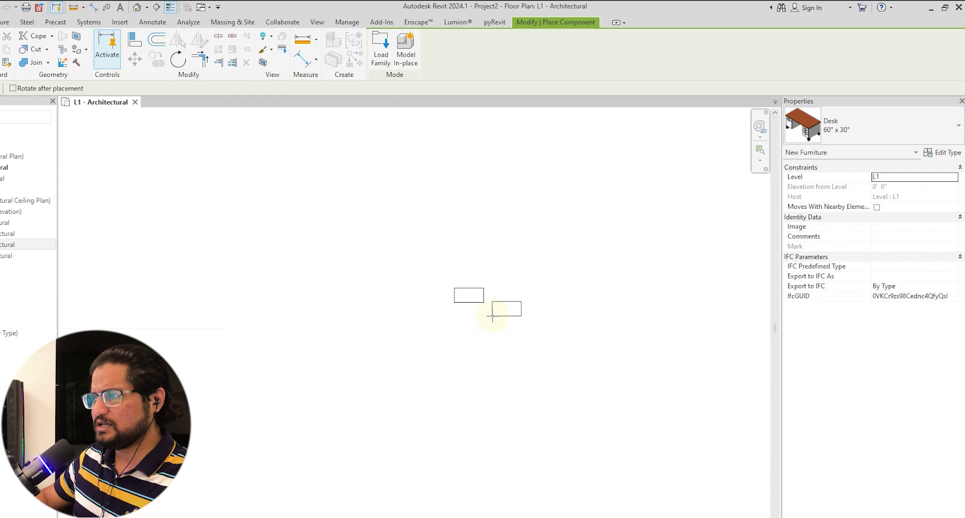
{"action": "key", "text": "Escape"}
{"action": "key", "text": "Escape"}
Inspect the desk in the {3D} view, delete it, and return to L1 - Architectural
{"action": "left_click", "coordinate": [136, 7]}
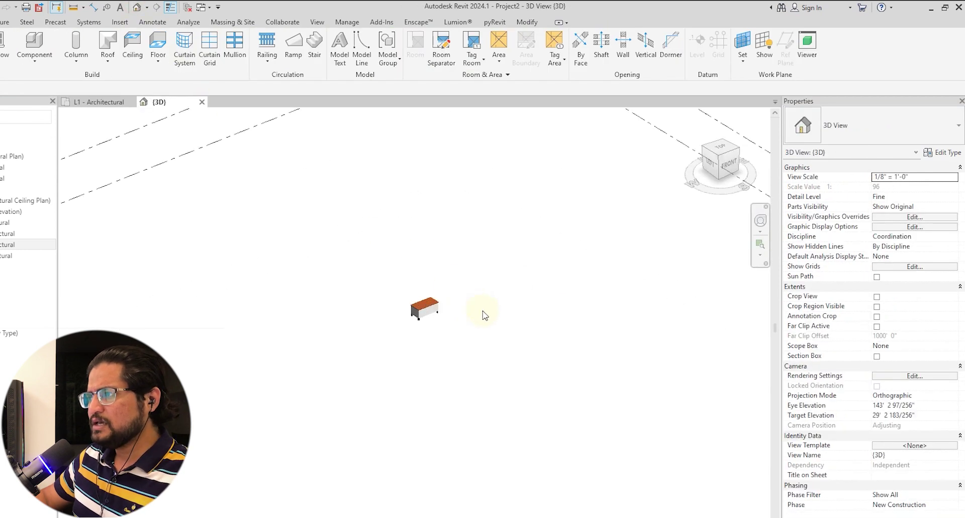
{"action": "left_click", "coordinate": [507, 263]}
{"action": "middle_click_drag", "start_coordinate": [576, 314], "coordinate": [689, 297], "text": "shift"}
{"action": "scroll", "coordinate": [577, 269], "scroll_direction": "up", "scroll_amount": 5}
{"action": "left_click", "coordinate": [634, 317]}
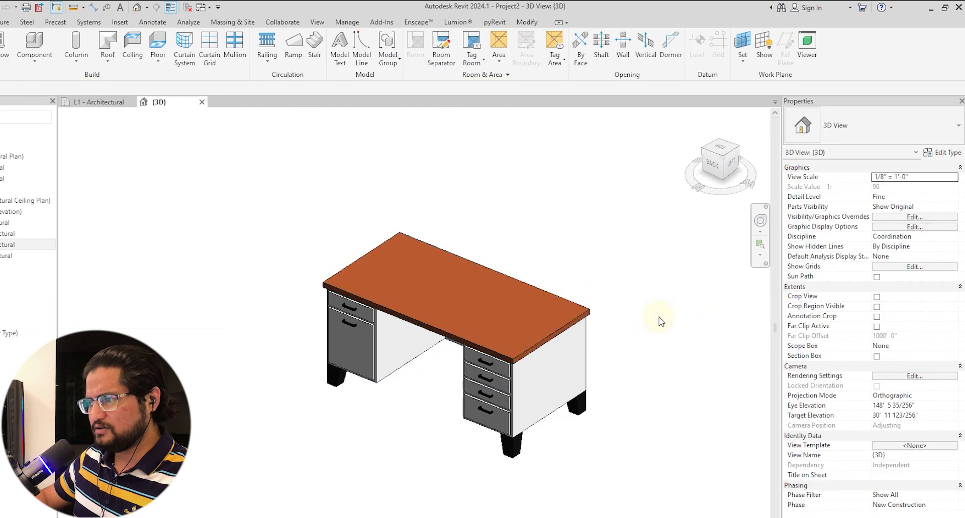
{"action": "mouse_move", "coordinate": [666, 342]}
{"action": "middle_mouse_down", "text": "shift"}
{"action": "mouse_move", "coordinate": [728, 327]}
{"action": "mouse_move", "coordinate": [564, 427]}
{"action": "mouse_move", "coordinate": [633, 422]}
{"action": "mouse_move", "coordinate": [631, 408]}
{"action": "mouse_move", "coordinate": [549, 424]}
{"action": "middle_mouse_up", "text": "shift"}
{"action": "left_click", "coordinate": [550, 397]}
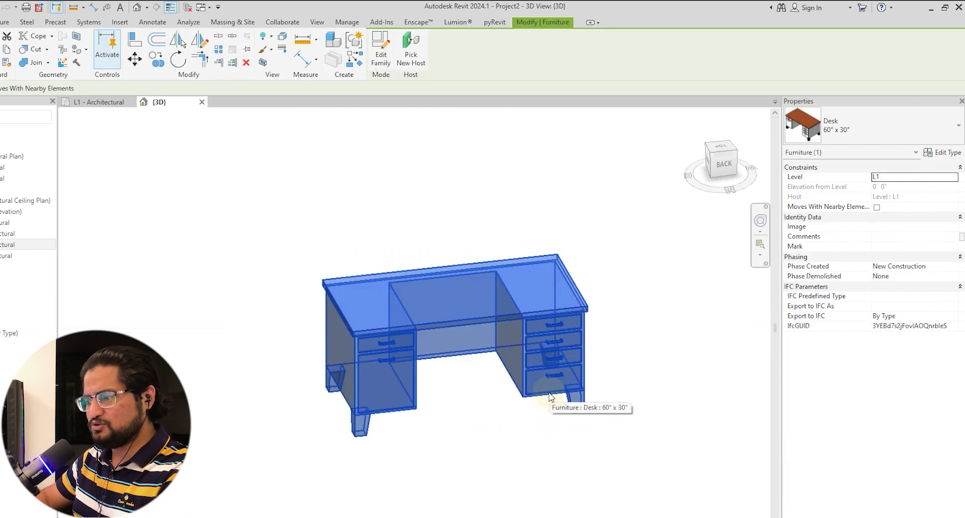
{"action": "key", "text": "Delete"}
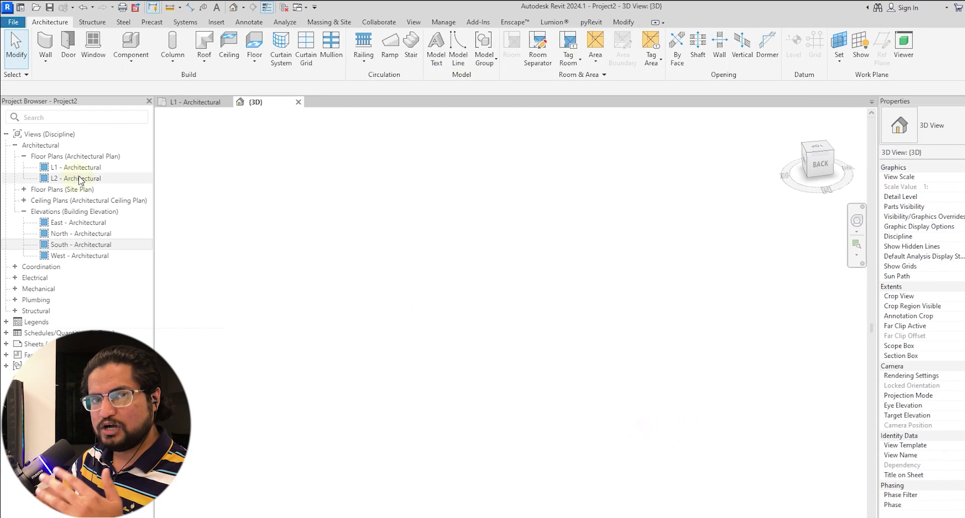
{"action": "double_click", "coordinate": [82, 167]}
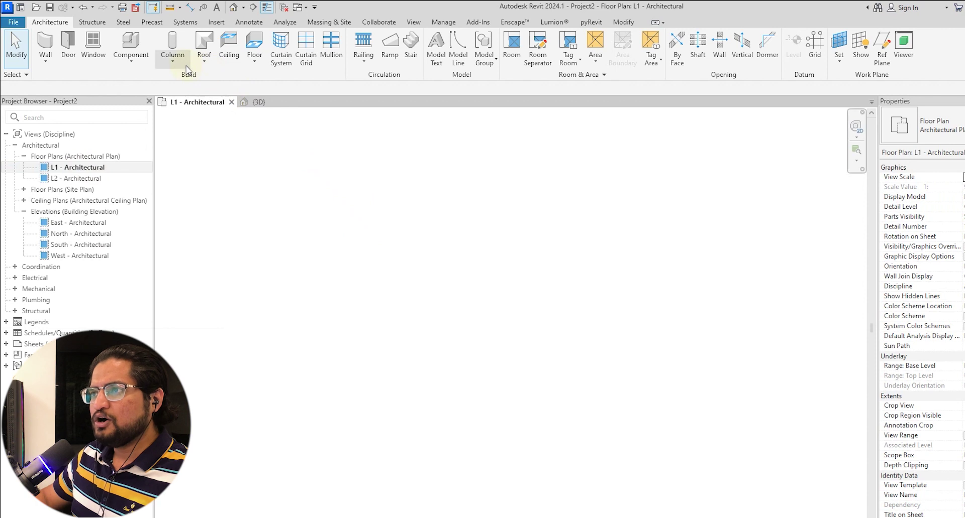
{"action": "left_click", "coordinate": [148, 63]}
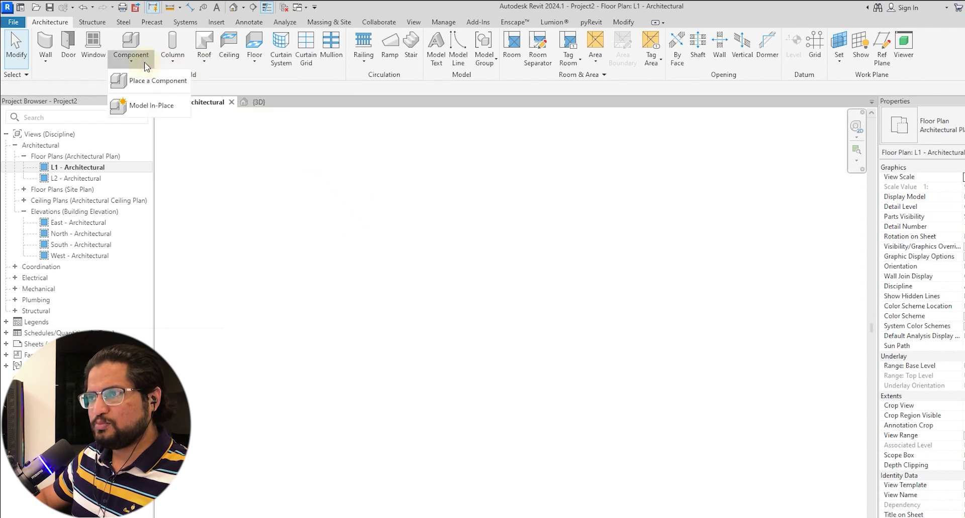
Start an in-place model and scroll through the family category list
{"action": "left_click", "coordinate": [172, 110]}
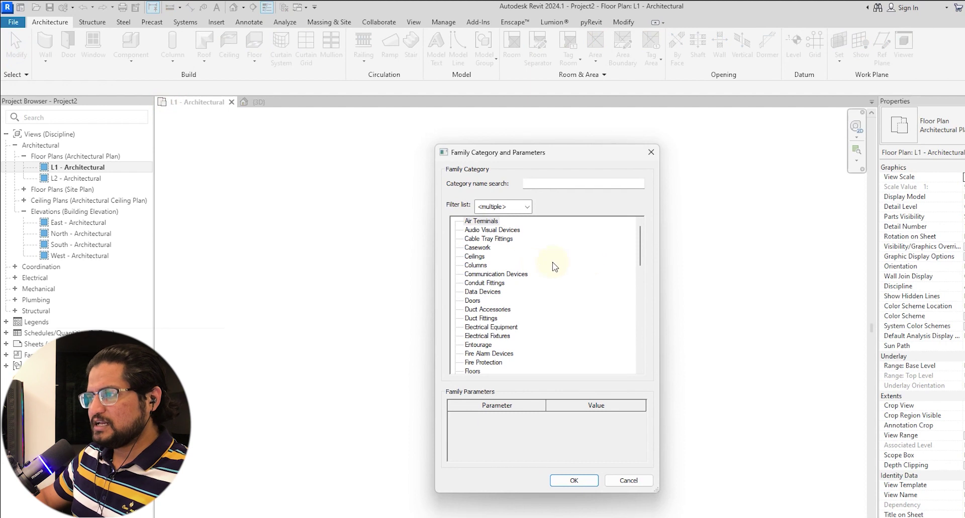
{"action": "scroll", "coordinate": [522, 265], "scroll_direction": "down", "scroll_amount": 1}
{"action": "scroll", "coordinate": [522, 263], "scroll_direction": "down", "scroll_amount": 1}
{"action": "scroll", "coordinate": [520, 261], "scroll_direction": "down", "scroll_amount": 2}
{"action": "scroll", "coordinate": [517, 257], "scroll_direction": "down", "scroll_amount": 1}
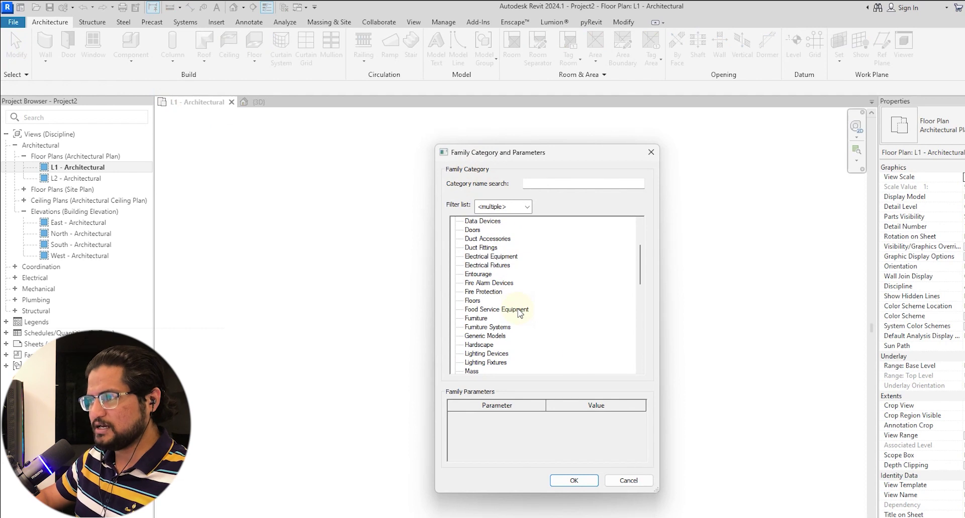
{"action": "scroll", "coordinate": [517, 306], "scroll_direction": "down", "scroll_amount": 3}
{"action": "scroll", "coordinate": [504, 291], "scroll_direction": "down", "scroll_amount": 1}
{"action": "scroll", "coordinate": [490, 274], "scroll_direction": "down", "scroll_amount": 2}
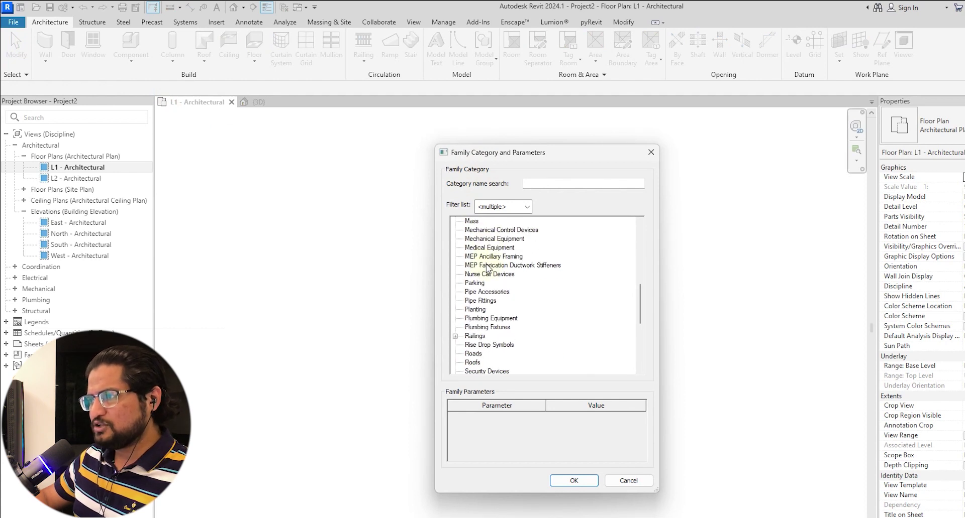
{"action": "scroll", "coordinate": [486, 256], "scroll_direction": "down", "scroll_amount": 1}
{"action": "scroll", "coordinate": [486, 258], "scroll_direction": "down", "scroll_amount": 1}
{"action": "scroll", "coordinate": [486, 262], "scroll_direction": "down", "scroll_amount": 1}
{"action": "scroll", "coordinate": [483, 293], "scroll_direction": "down", "scroll_amount": 2}
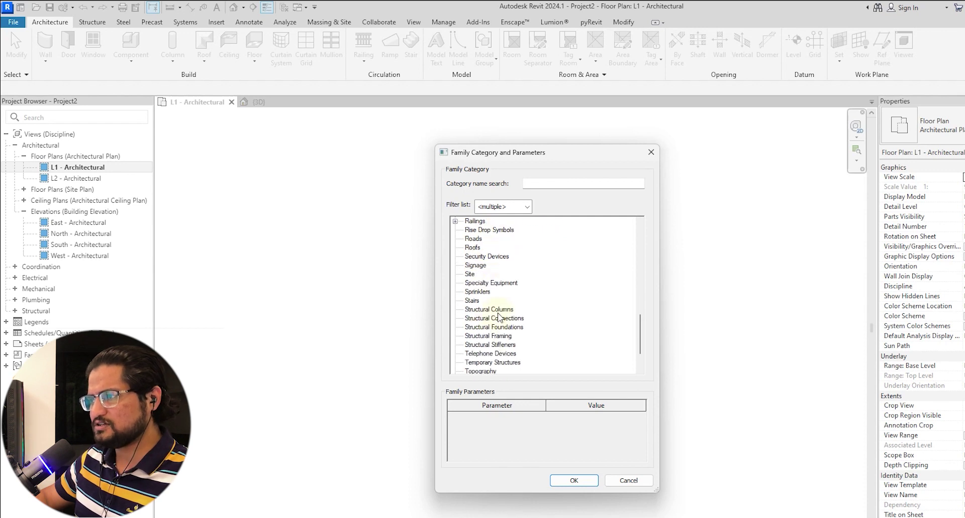
{"action": "scroll", "coordinate": [508, 353], "scroll_direction": "down", "scroll_amount": 1}
{"action": "scroll", "coordinate": [506, 337], "scroll_direction": "down", "scroll_amount": 1}
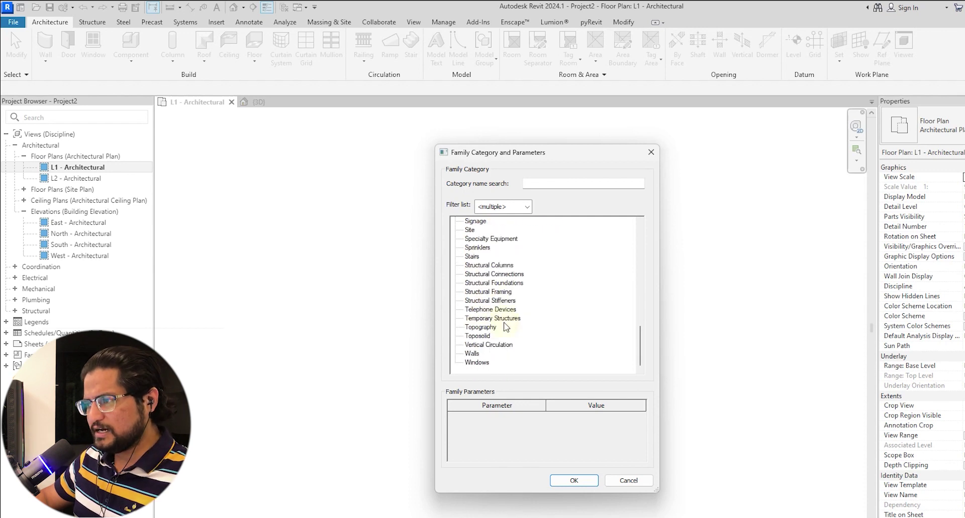
{"action": "scroll", "coordinate": [538, 320], "scroll_direction": "up", "scroll_amount": 1}
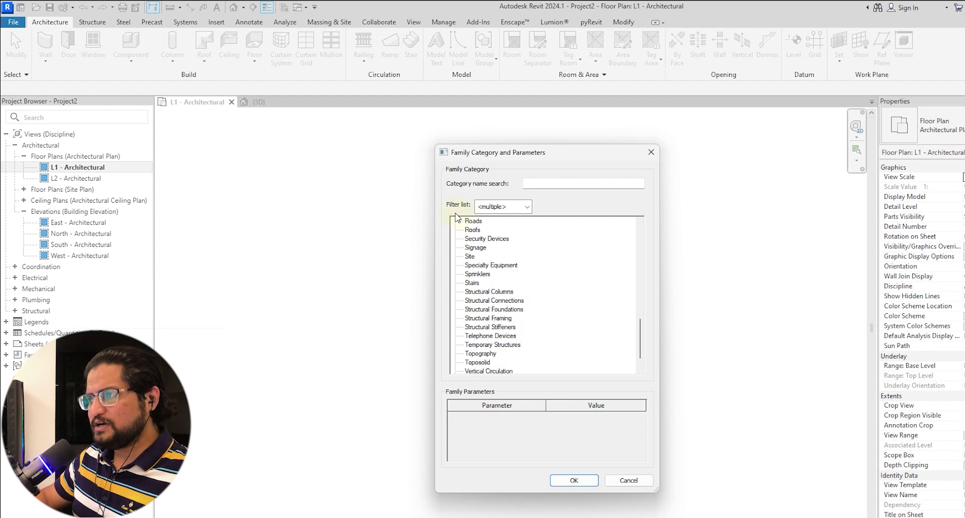
Filter the category list to show Architecture categories only
{"action": "left_click", "coordinate": [527, 208]}
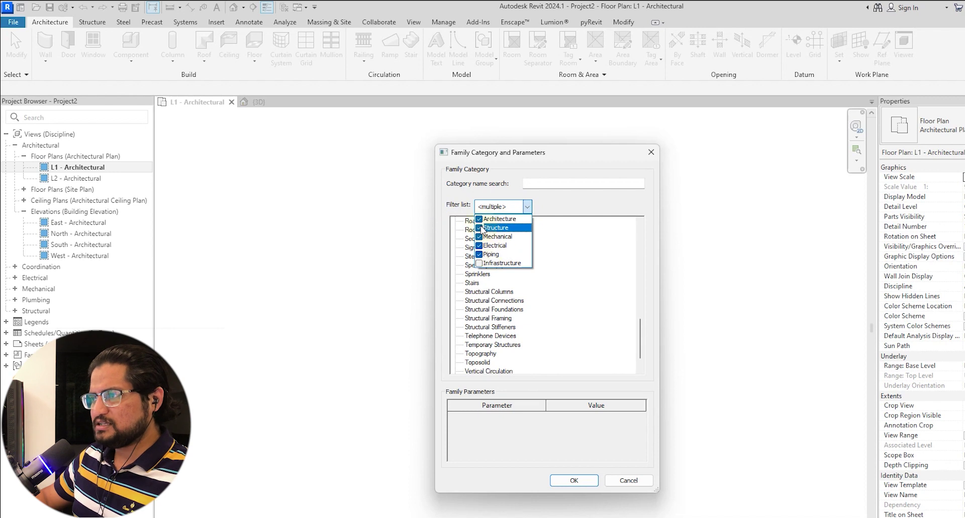
{"action": "left_click", "coordinate": [479, 228]}
{"action": "left_click", "coordinate": [480, 236]}
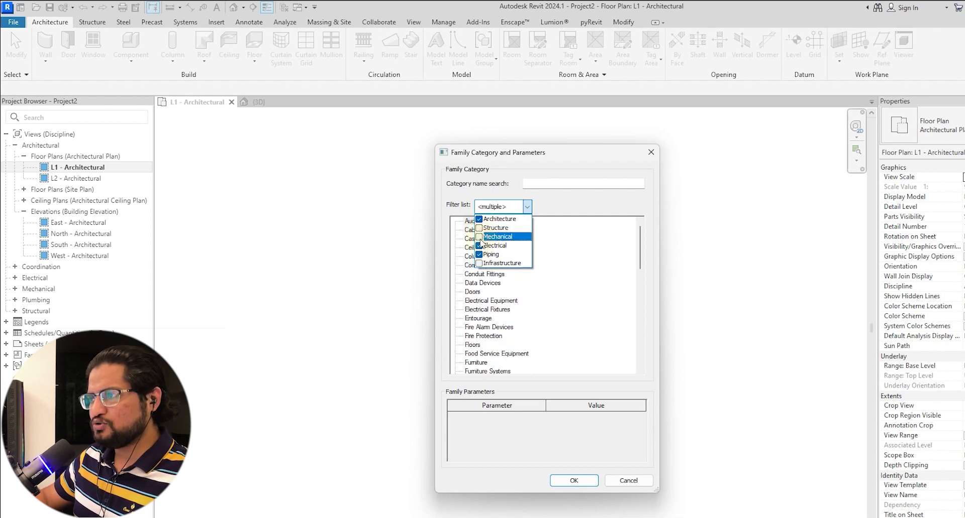
{"action": "left_click", "coordinate": [479, 246]}
{"action": "left_click", "coordinate": [479, 254]}
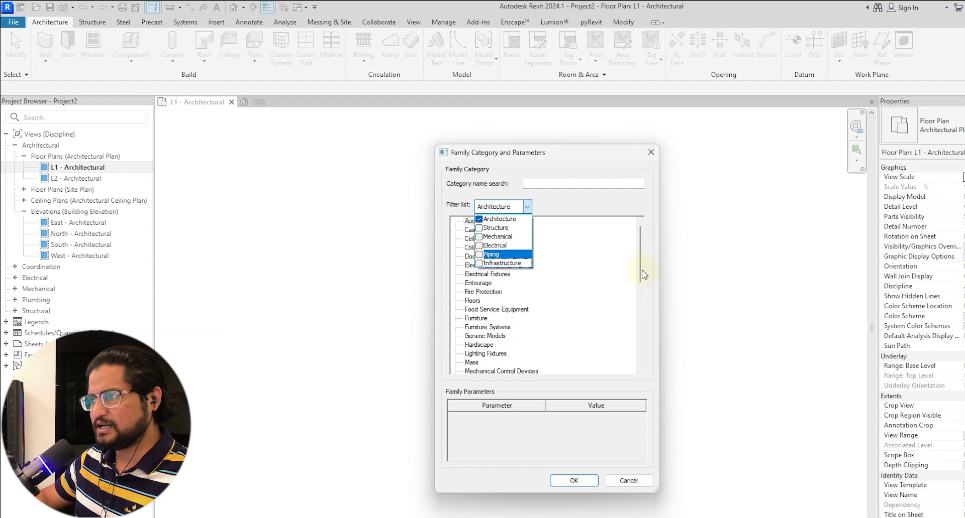
{"action": "left_click", "coordinate": [642, 270]}
Choose Floors as the family category, after briefly trying Generic Models
{"action": "scroll", "coordinate": [564, 279], "scroll_direction": "down", "scroll_amount": 2}
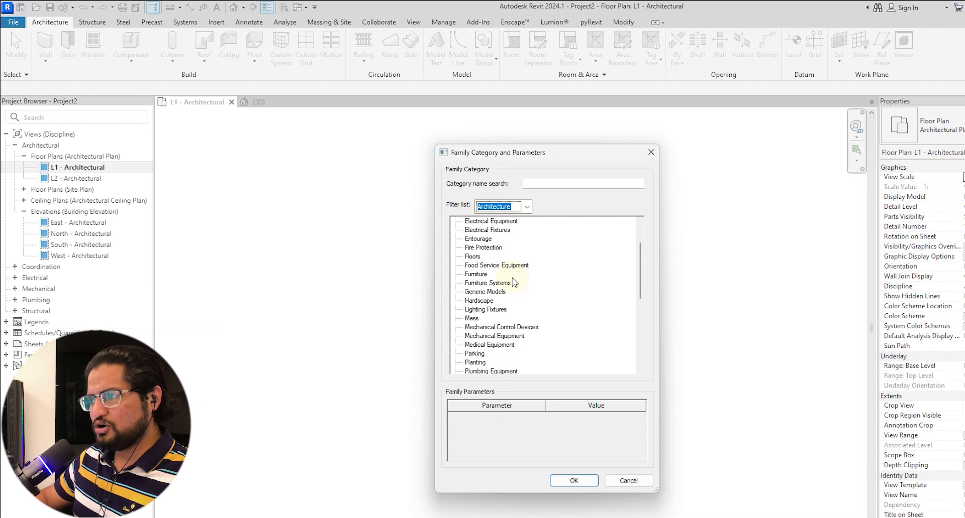
{"action": "scroll", "coordinate": [513, 283], "scroll_direction": "up", "scroll_amount": 1}
{"action": "scroll", "coordinate": [513, 283], "scroll_direction": "up", "scroll_amount": 1}
{"action": "scroll", "coordinate": [513, 284], "scroll_direction": "down", "scroll_amount": 1}
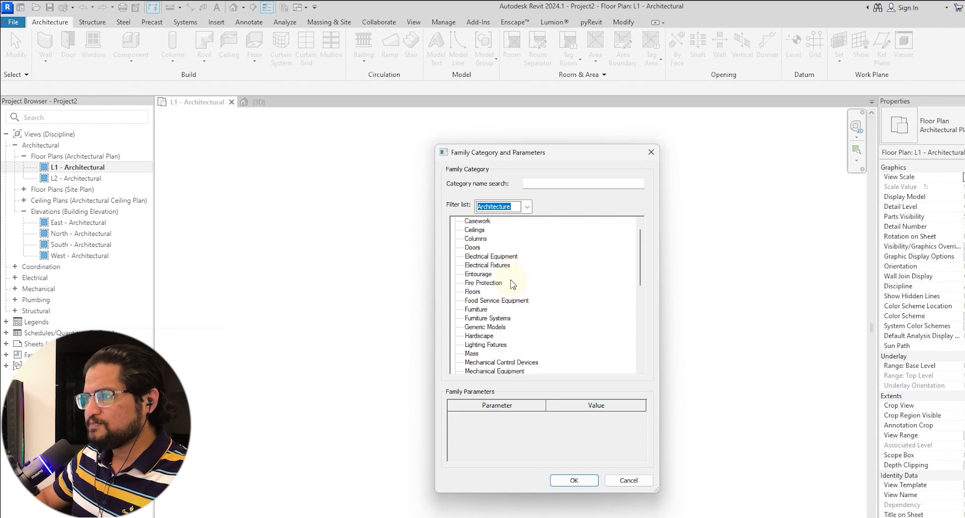
{"action": "left_click", "coordinate": [474, 296]}
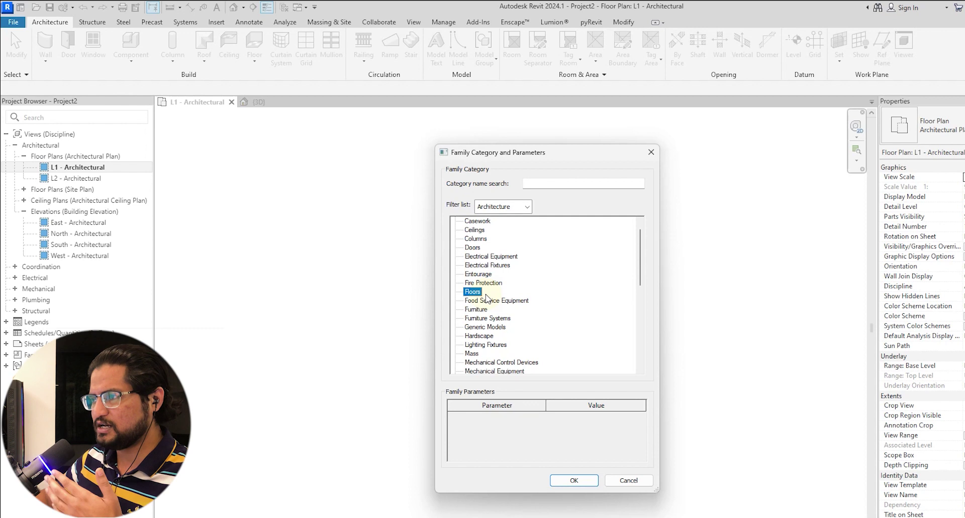
{"action": "scroll", "coordinate": [502, 317], "scroll_direction": "down", "scroll_amount": 4}
{"action": "scroll", "coordinate": [508, 341], "scroll_direction": "down", "scroll_amount": 4}
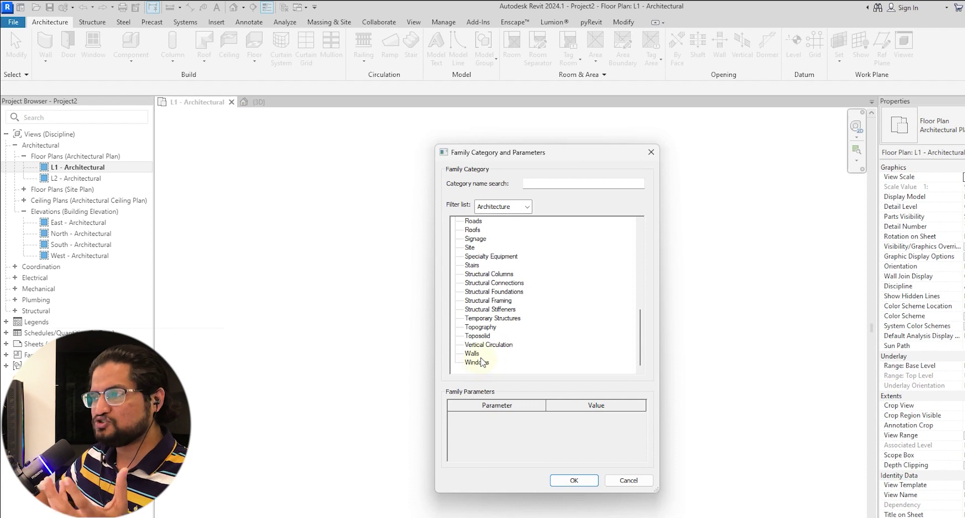
{"action": "scroll", "coordinate": [490, 334], "scroll_direction": "up", "scroll_amount": 1}
{"action": "scroll", "coordinate": [490, 335], "scroll_direction": "up", "scroll_amount": 2}
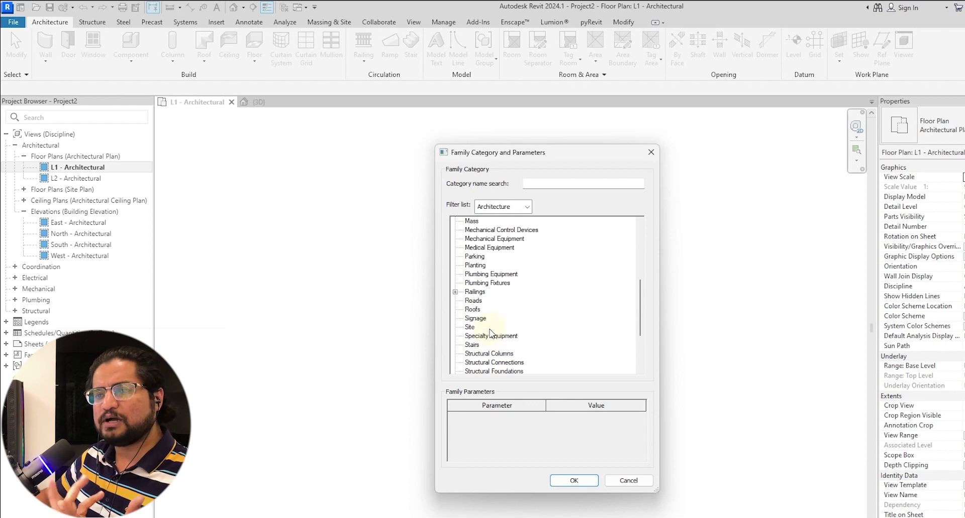
{"action": "scroll", "coordinate": [492, 312], "scroll_direction": "up", "scroll_amount": 3}
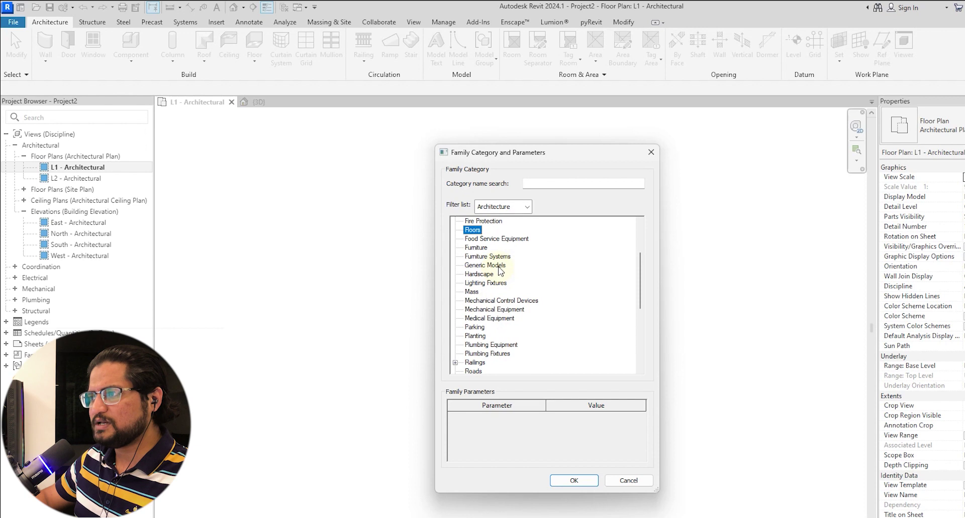
{"action": "left_click", "coordinate": [501, 267]}
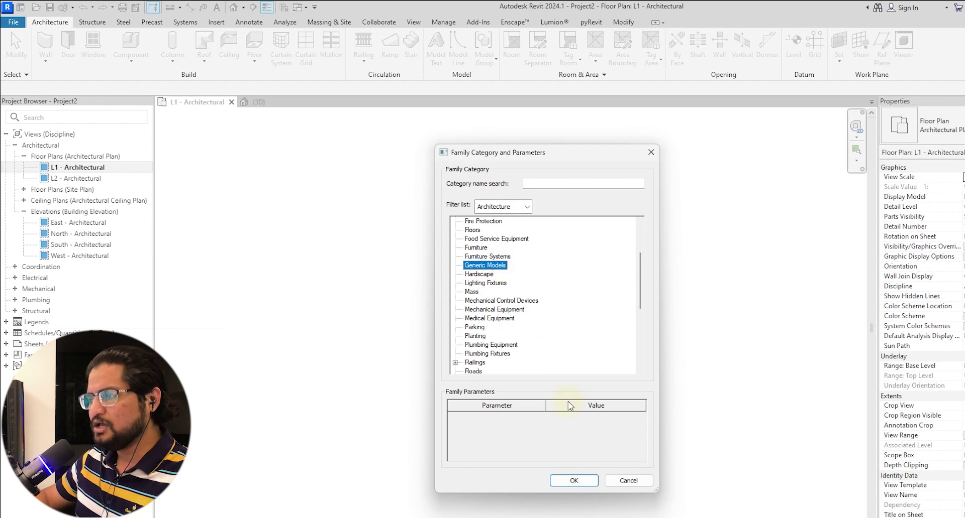
{"action": "scroll", "coordinate": [492, 255], "scroll_direction": "up", "scroll_amount": 1}
{"action": "left_click", "coordinate": [480, 248]}
Confirm the Floors category and keep the default name 'Floors 1' to enter the editor
{"action": "left_click", "coordinate": [578, 482]}
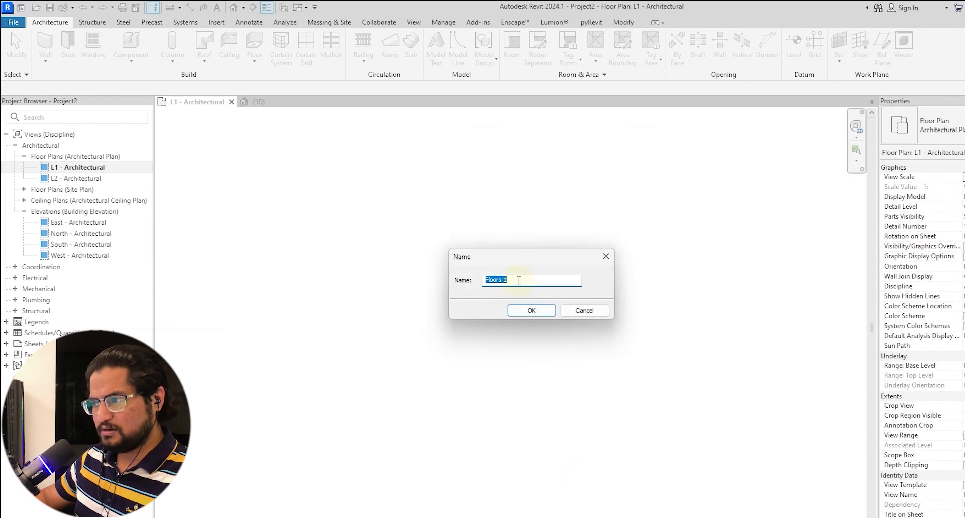
{"action": "left_click", "coordinate": [519, 280]}
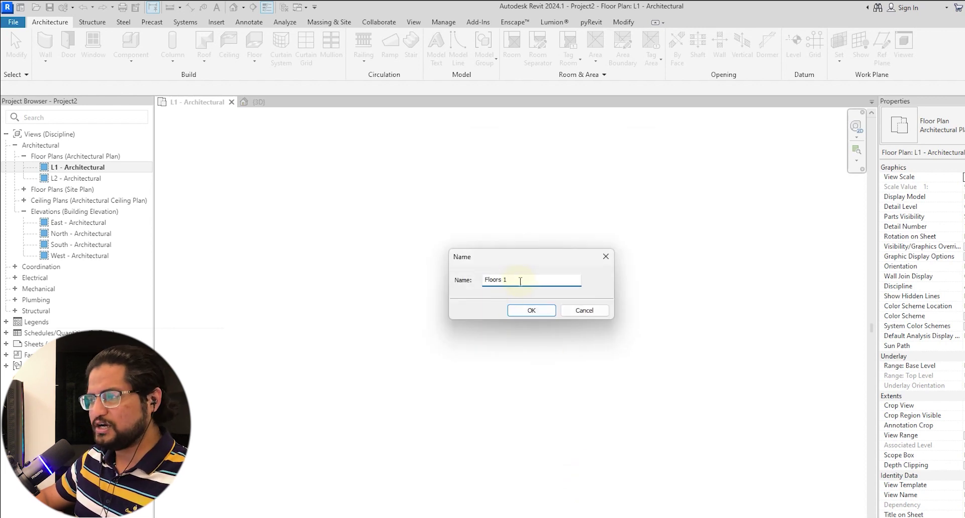
{"action": "left_click", "coordinate": [532, 310]}
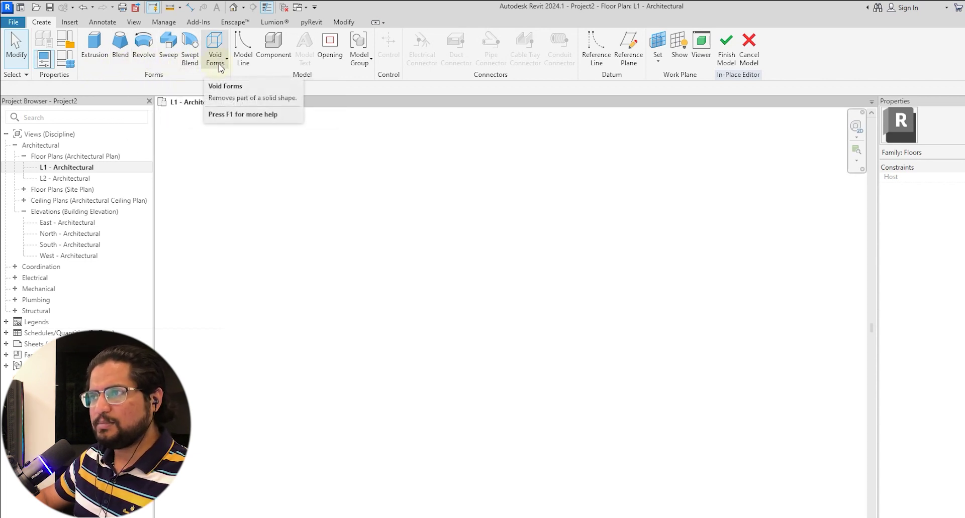
{"action": "left_click", "coordinate": [216, 65]}
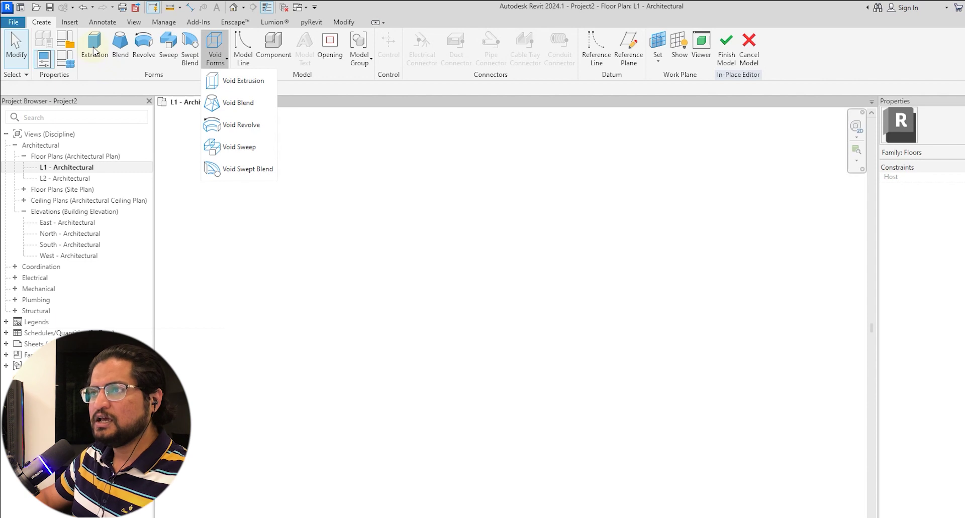
Start a solid extrusion sketch using the Rectangle draw tool
{"action": "left_click", "coordinate": [93, 50]}
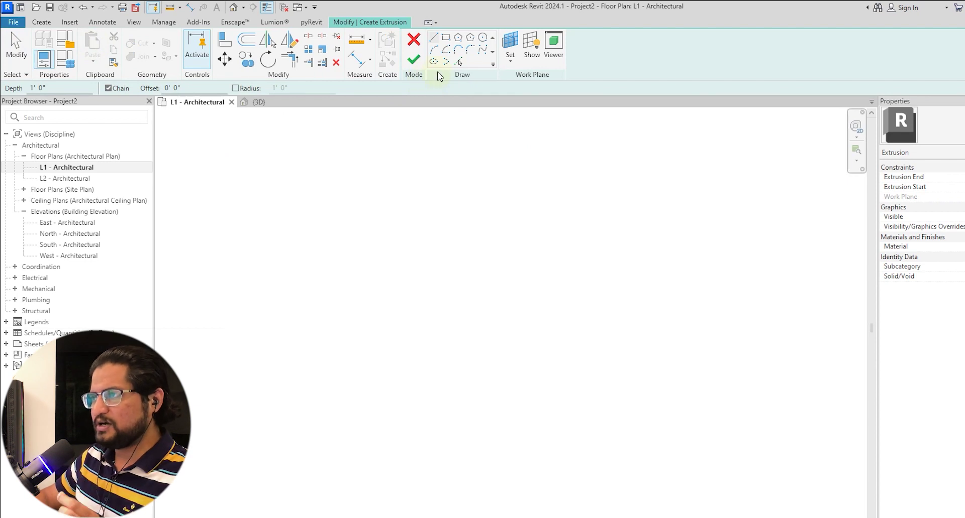
{"action": "left_click", "coordinate": [446, 43]}
Sketch an 11' by 10' rectangle and finish it into a slab extrusion
{"action": "left_click", "coordinate": [412, 224]}
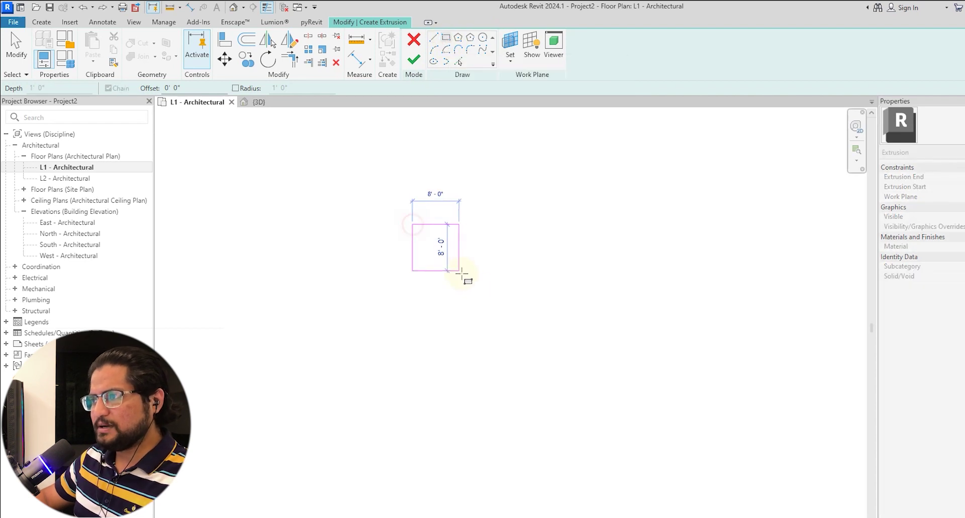
{"action": "scroll", "coordinate": [522, 331], "scroll_direction": "up", "scroll_amount": 2}
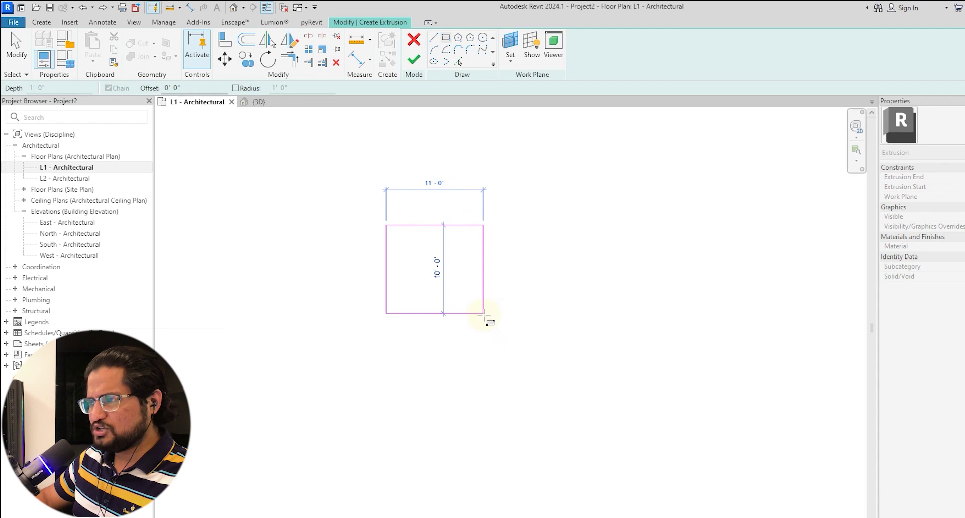
{"action": "left_click", "coordinate": [484, 316]}
{"action": "middle_click_drag", "start_coordinate": [569, 359], "coordinate": [608, 408]}
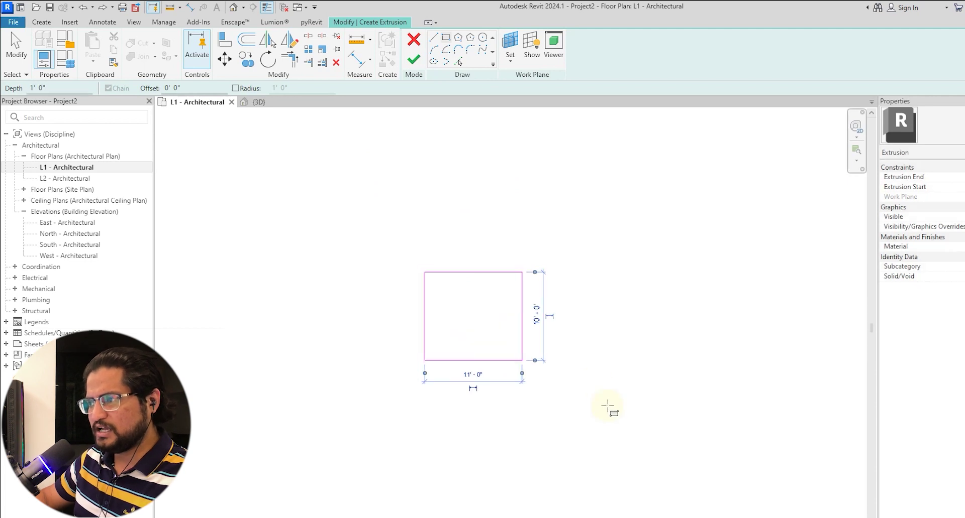
{"action": "left_click", "coordinate": [415, 59]}
Inspect the slab extrusion in the {3D} view and select it
{"action": "left_click", "coordinate": [234, 8]}
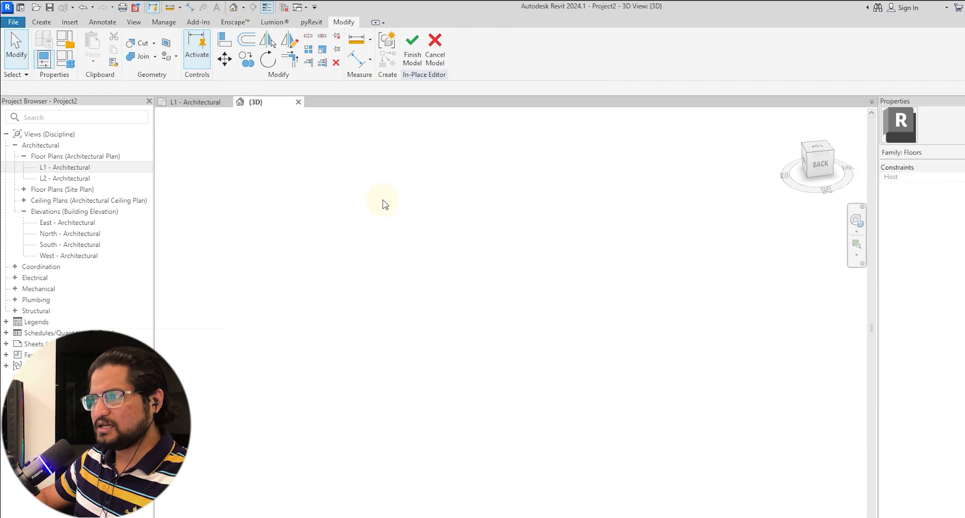
{"action": "scroll", "coordinate": [479, 342], "scroll_direction": "down", "scroll_amount": 3}
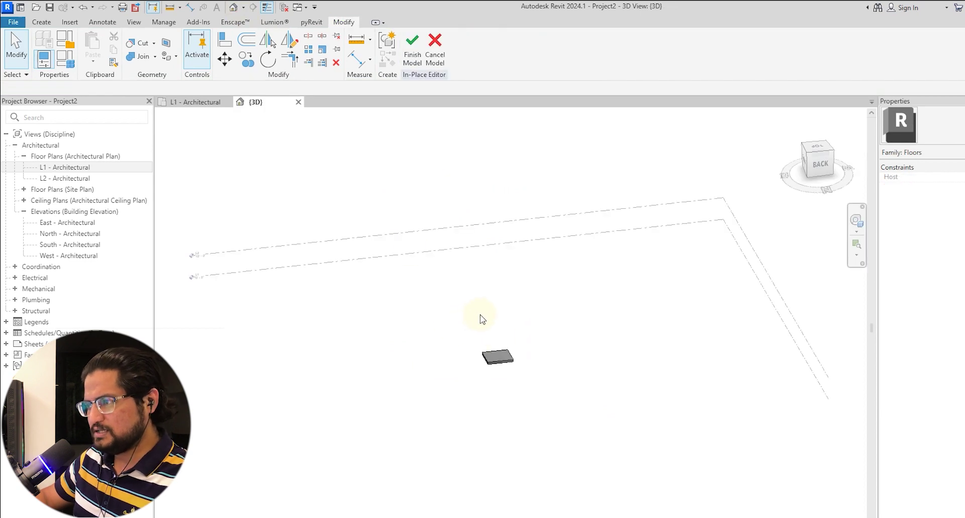
{"action": "scroll", "coordinate": [523, 373], "scroll_direction": "up", "scroll_amount": 3}
{"action": "left_click", "coordinate": [490, 349]}
{"action": "scroll", "coordinate": [422, 319], "scroll_direction": "up", "scroll_amount": 2}
{"action": "scroll", "coordinate": [464, 321], "scroll_direction": "up", "scroll_amount": 3}
{"action": "mouse_move", "coordinate": [606, 441]}
{"action": "middle_mouse_down", "text": "shift"}
{"action": "mouse_move", "coordinate": [648, 448]}
{"action": "mouse_move", "coordinate": [638, 462]}
{"action": "mouse_move", "coordinate": [487, 286]}
{"action": "mouse_move", "coordinate": [577, 350]}
{"action": "mouse_move", "coordinate": [605, 390]}
{"action": "middle_mouse_up", "text": "shift"}
{"action": "left_click", "coordinate": [594, 413]}
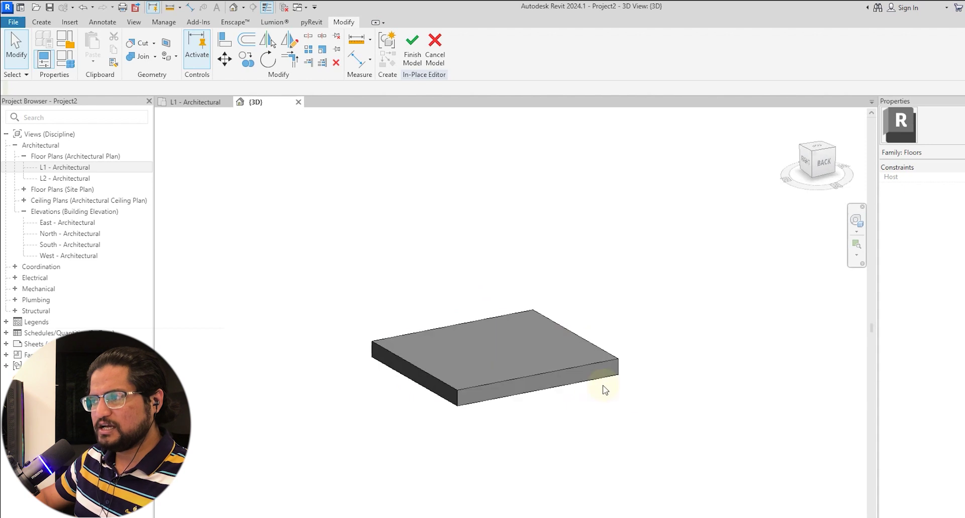
{"action": "left_click", "coordinate": [570, 369]}
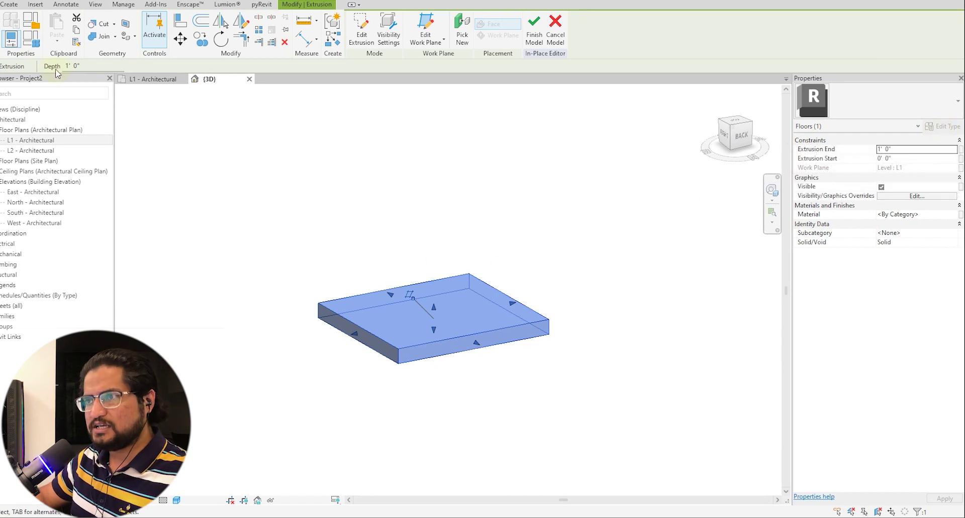
Set the extrusion depth to 2' 0", then change Extrusion End to 3' 0"
{"action": "left_click", "coordinate": [93, 66]}
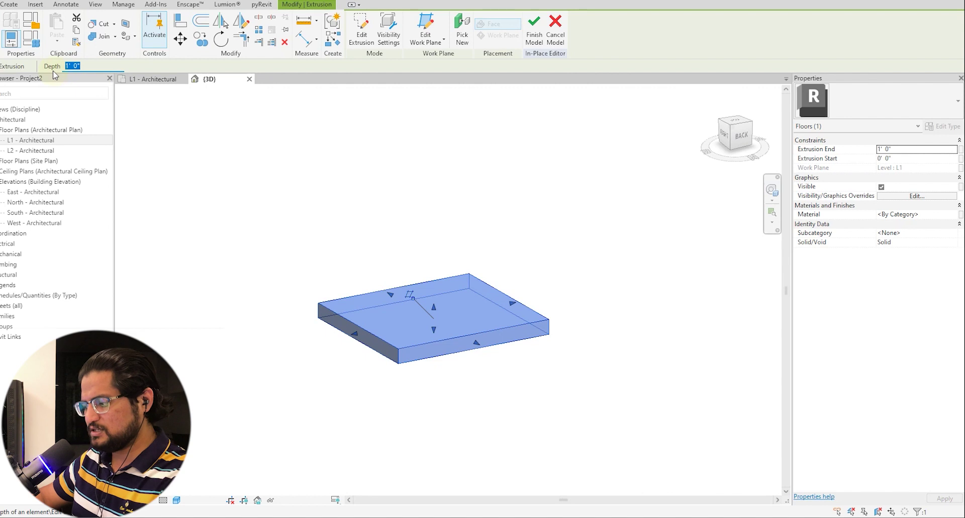
{"action": "type", "text": "2"}
{"action": "key", "text": "Return"}
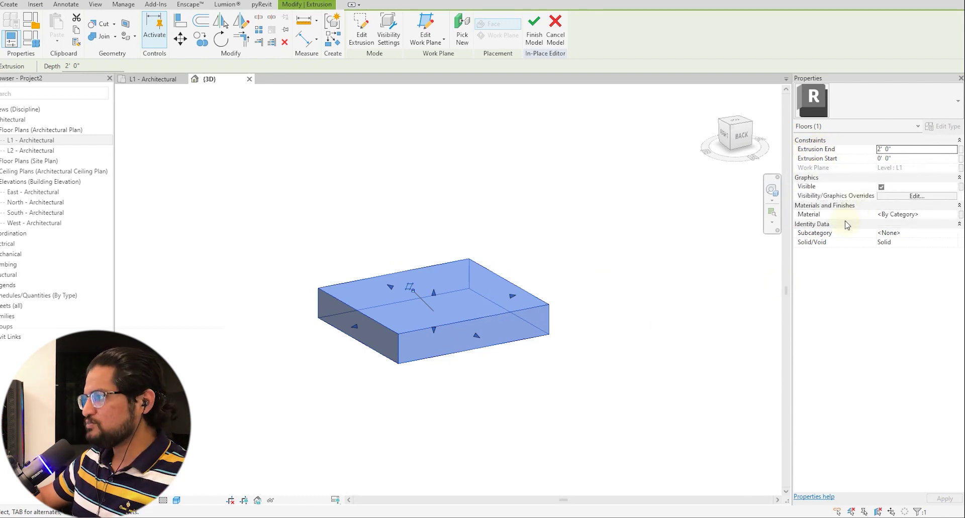
{"action": "double_click", "coordinate": [899, 150]}
{"action": "type", "text": "3"}
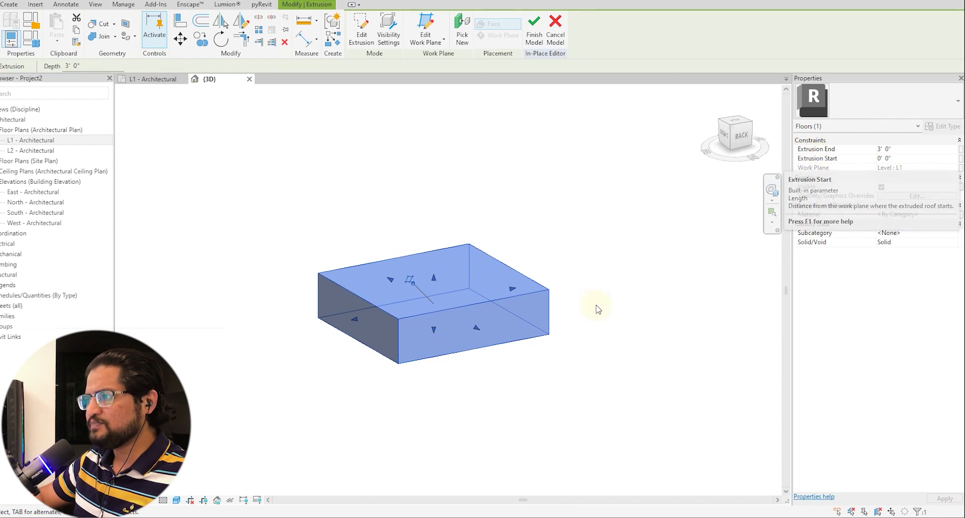
{"action": "left_click", "coordinate": [320, 317]}
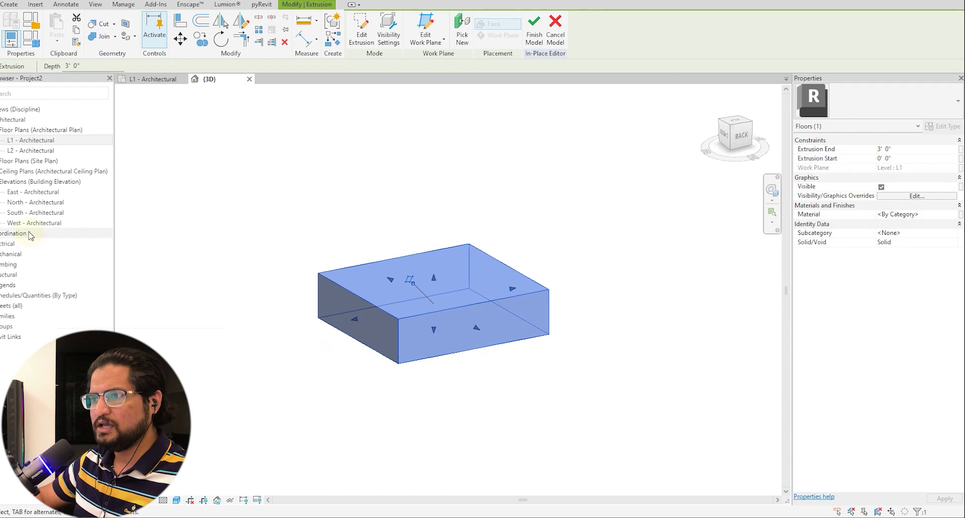
In the South elevation, set Extrusion Start to 1' 0" and Extrusion End to 2' 6"
{"action": "double_click", "coordinate": [49, 213]}
{"action": "scroll", "coordinate": [473, 388], "scroll_direction": "up", "scroll_amount": 2}
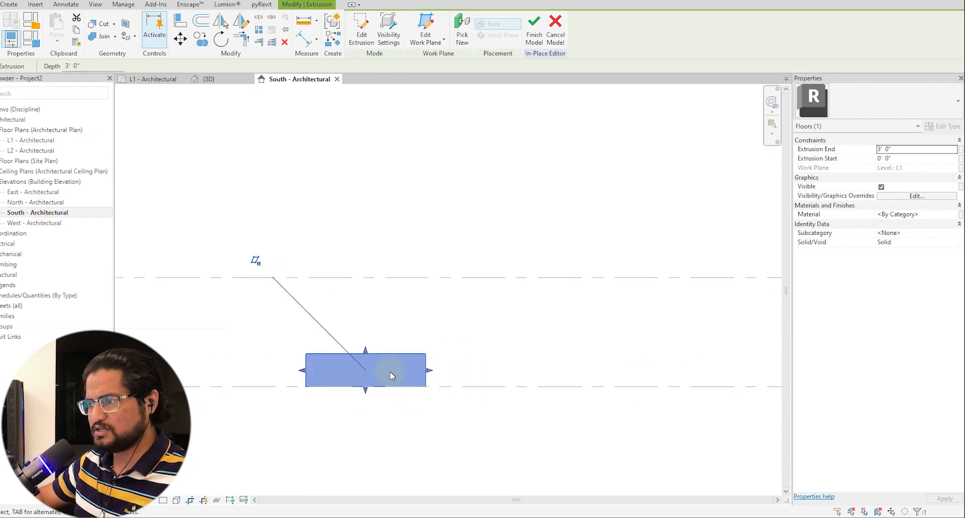
{"action": "left_click", "coordinate": [914, 160]}
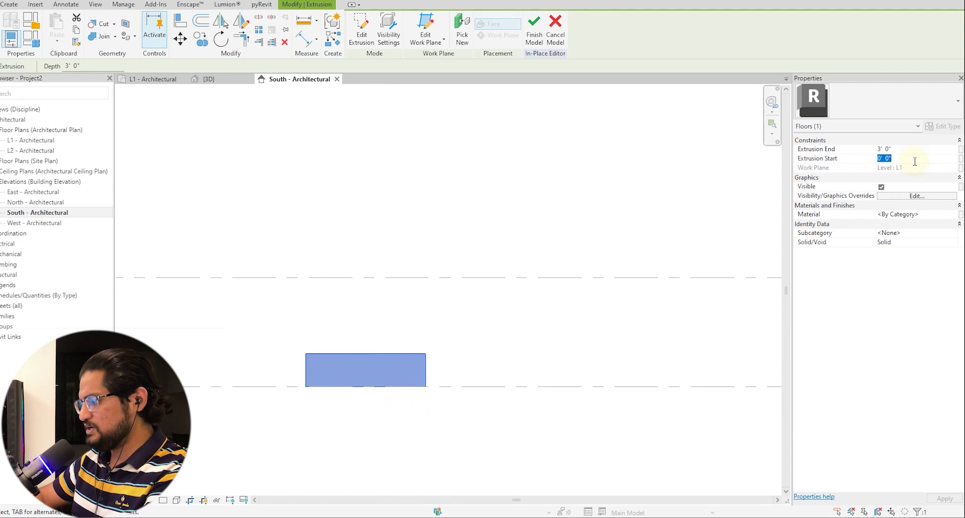
{"action": "type", "text": "1"}
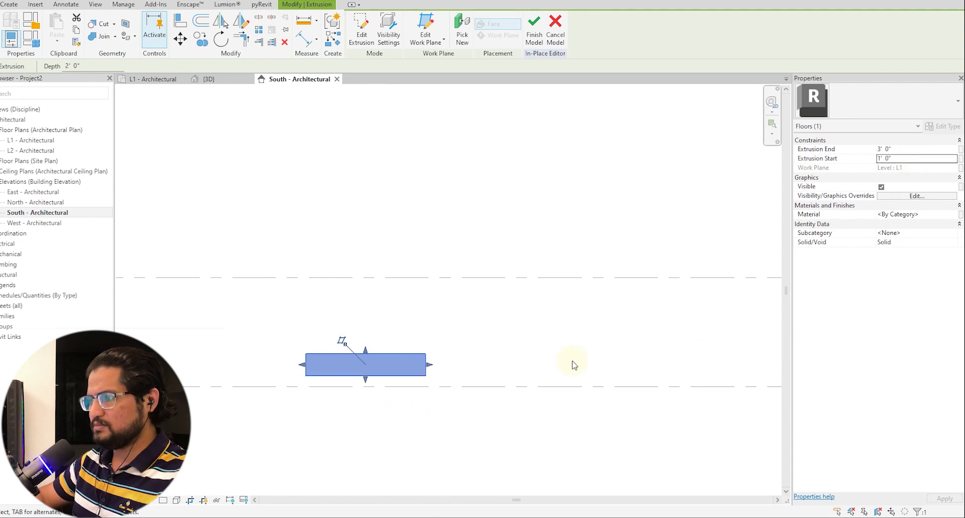
{"action": "scroll", "coordinate": [398, 367], "scroll_direction": "up", "scroll_amount": 2}
{"action": "middle_click_drag", "start_coordinate": [398, 368], "coordinate": [413, 348]}
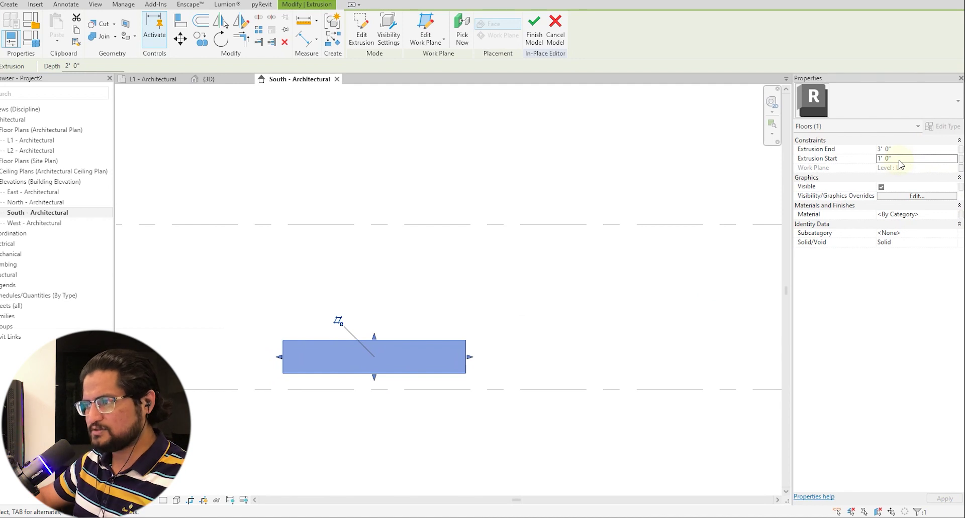
{"action": "scroll", "coordinate": [540, 332], "scroll_direction": "up", "scroll_amount": 2}
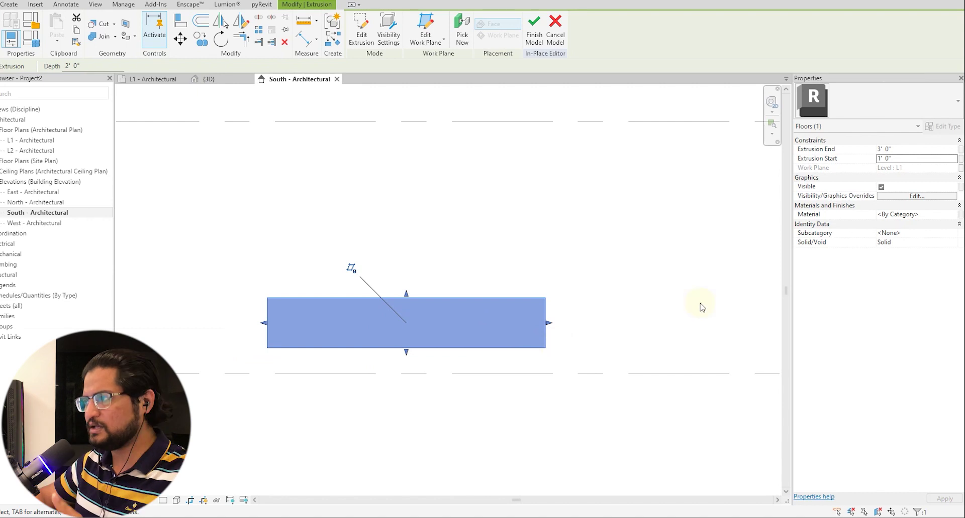
{"action": "left_click", "coordinate": [902, 150]}
{"action": "type", "text": "30"}
{"action": "left_click", "coordinate": [901, 160]}
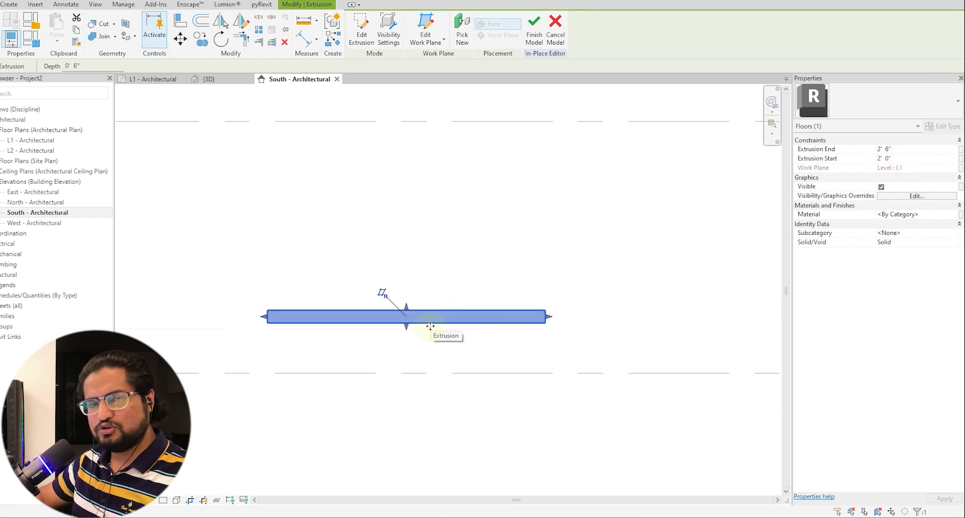
Dimension the slab heights above the level line: 2'-0" and 2'-6"
{"action": "key", "text": "d"}
{"action": "key", "text": "i"}
{"action": "left_click", "coordinate": [535, 374]}
{"action": "left_click", "coordinate": [536, 323]}
{"action": "left_click", "coordinate": [634, 337]}
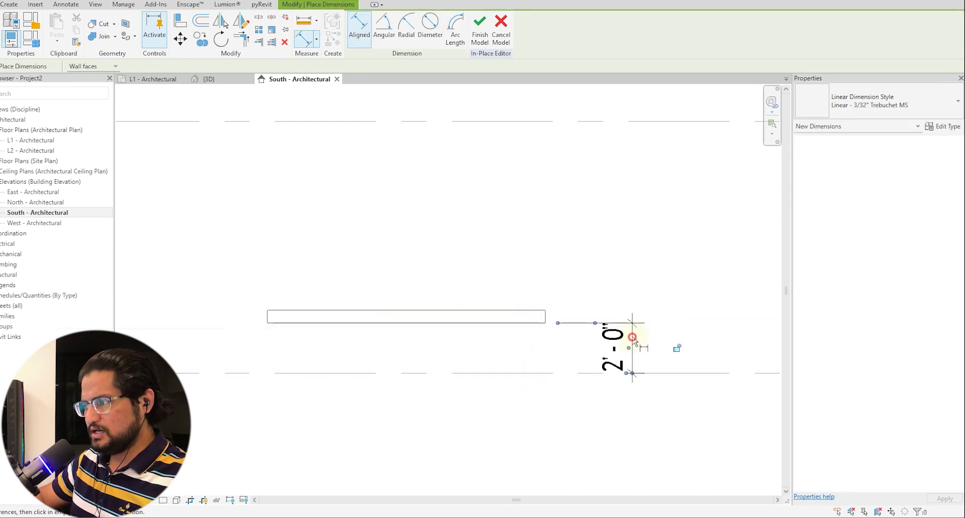
{"action": "left_click", "coordinate": [312, 374]}
{"action": "left_click", "coordinate": [296, 312]}
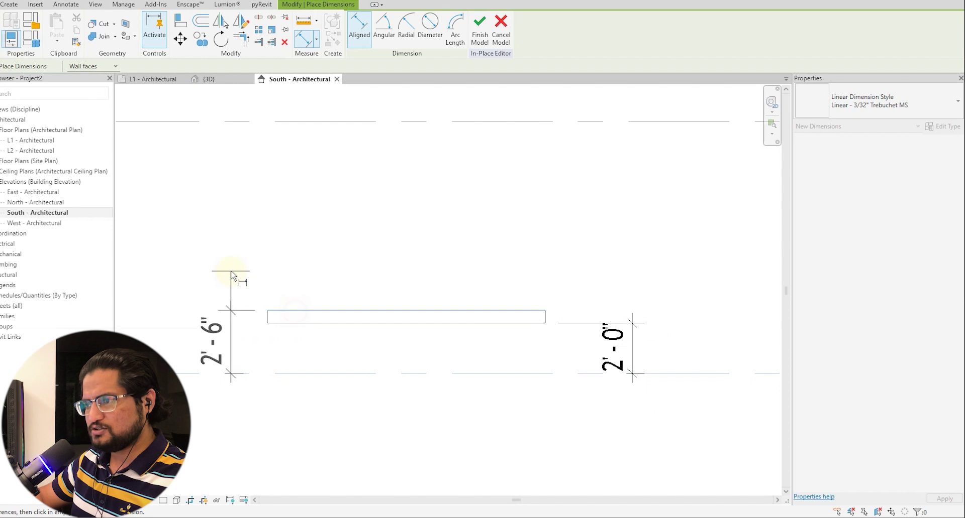
{"action": "left_click", "coordinate": [232, 273]}
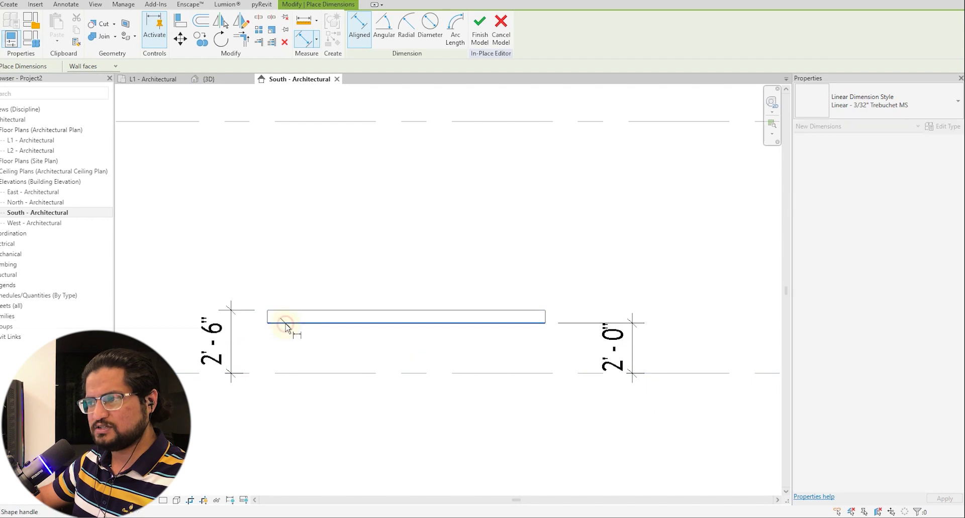
{"action": "key", "text": "Escape"}
{"action": "key", "text": "Escape"}
Set the slab extrusion to run from 0'0" to 2'6"
{"action": "left_click", "coordinate": [295, 317]}
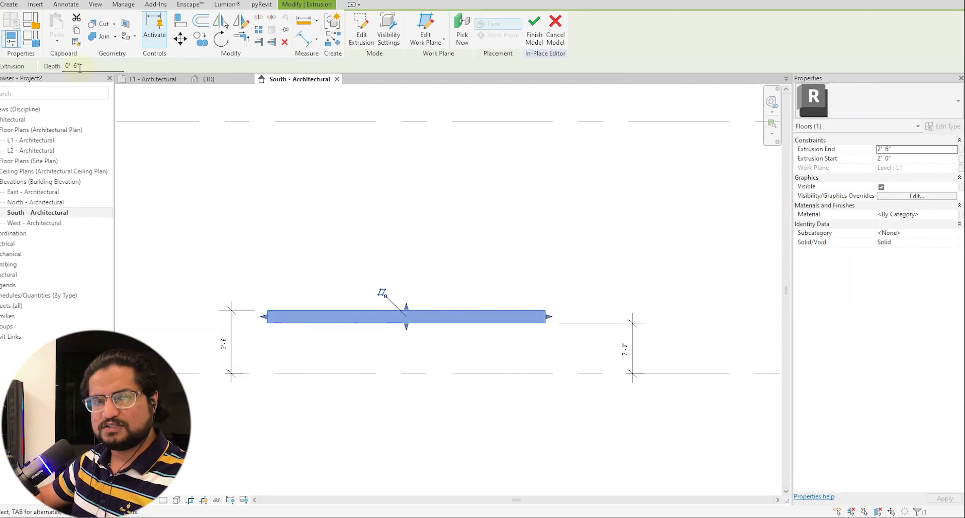
{"action": "left_click", "coordinate": [898, 151]}
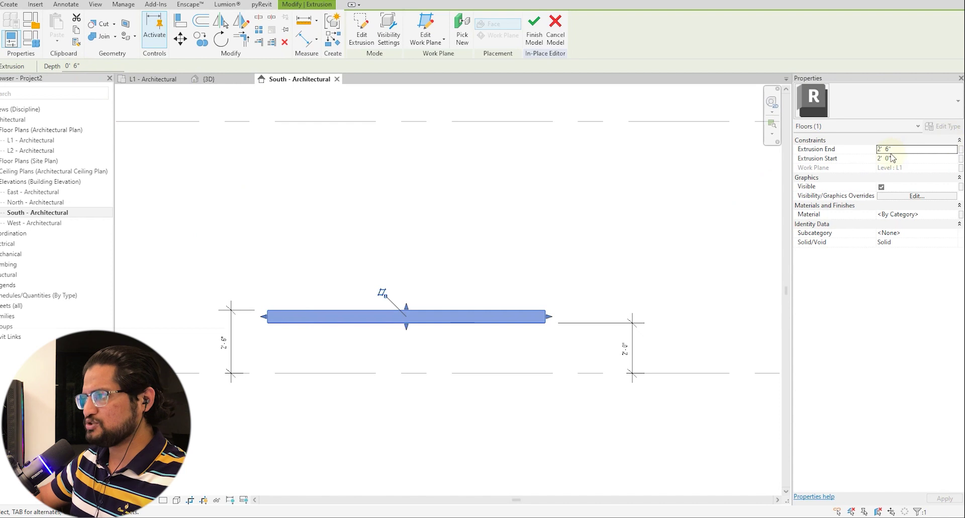
{"action": "left_click", "coordinate": [454, 250]}
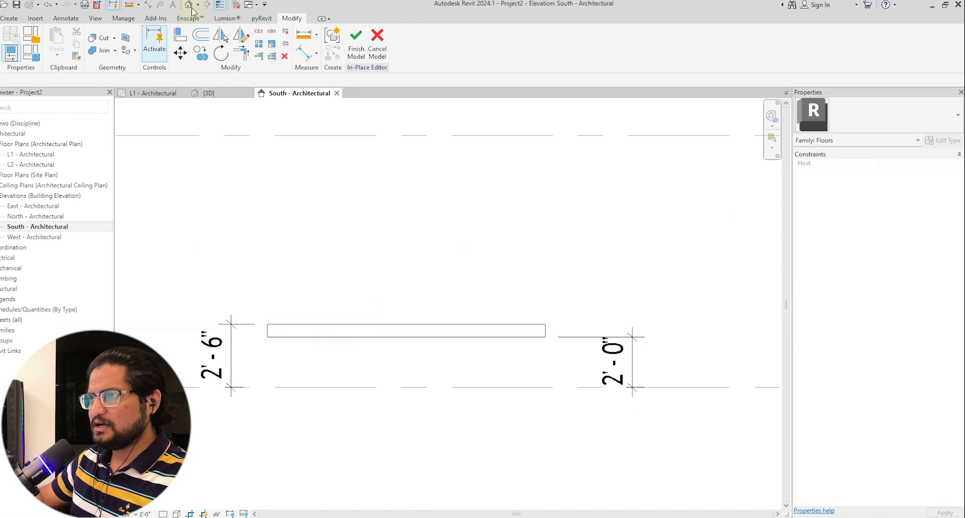
Check the 2'-6"-deep slab in the {3D} view
{"action": "left_click", "coordinate": [189, 5]}
{"action": "left_click", "coordinate": [457, 335]}
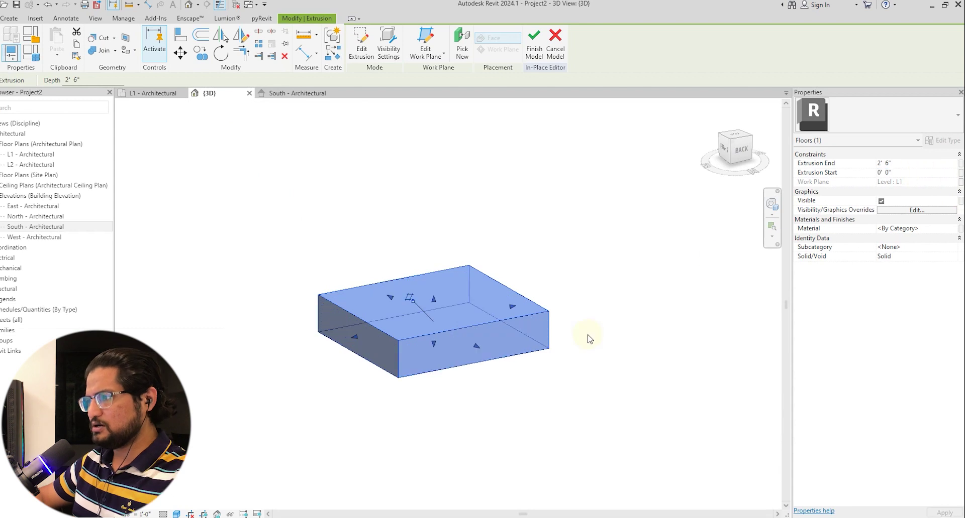
{"action": "left_click", "coordinate": [535, 406]}
{"action": "left_click", "coordinate": [497, 325]}
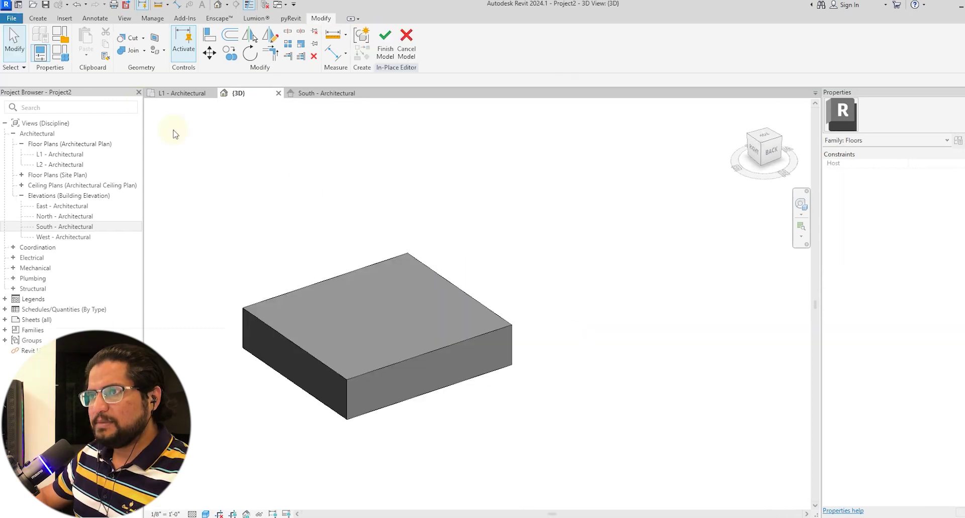
{"action": "left_click", "coordinate": [37, 18]}
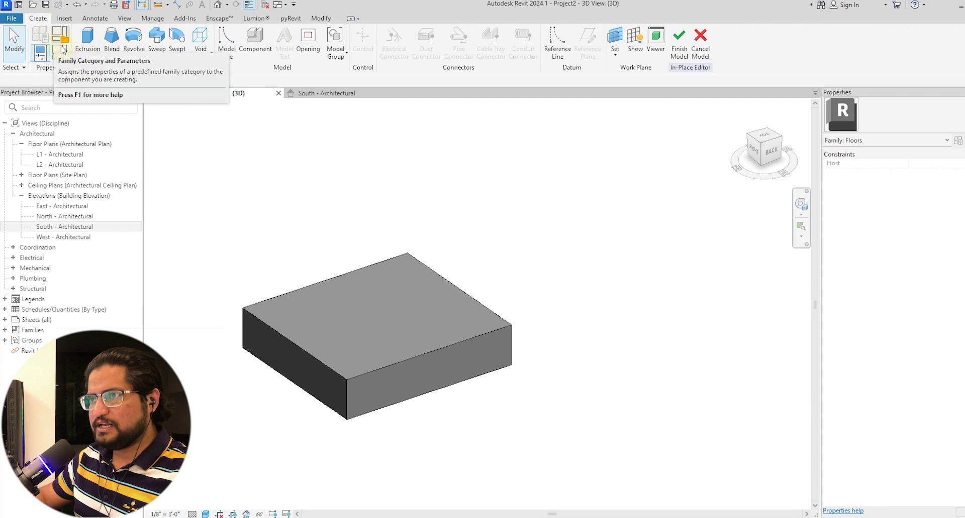
Start a second extrusion in the floor, beginning a rectangle and cancelling it so nothing is drawn
{"action": "left_click", "coordinate": [88, 38]}
{"action": "left_click", "coordinate": [421, 35]}
{"action": "left_click", "coordinate": [613, 177]}
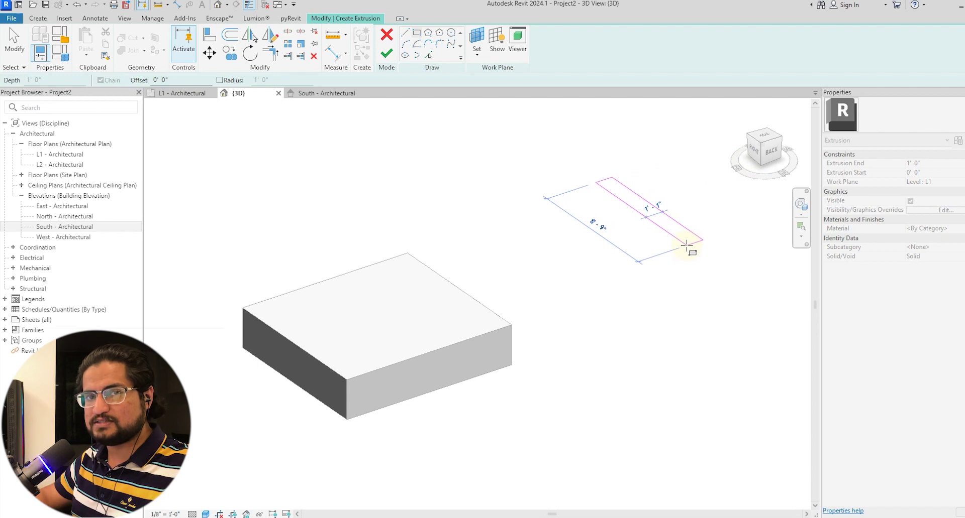
{"action": "key", "text": "Escape"}
{"action": "key", "text": "Escape"}
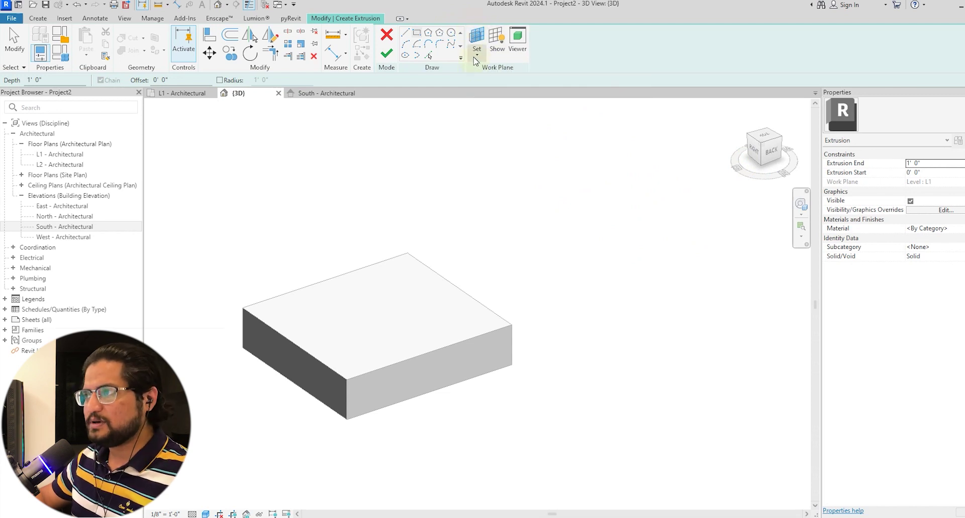
{"action": "left_click", "coordinate": [474, 58]}
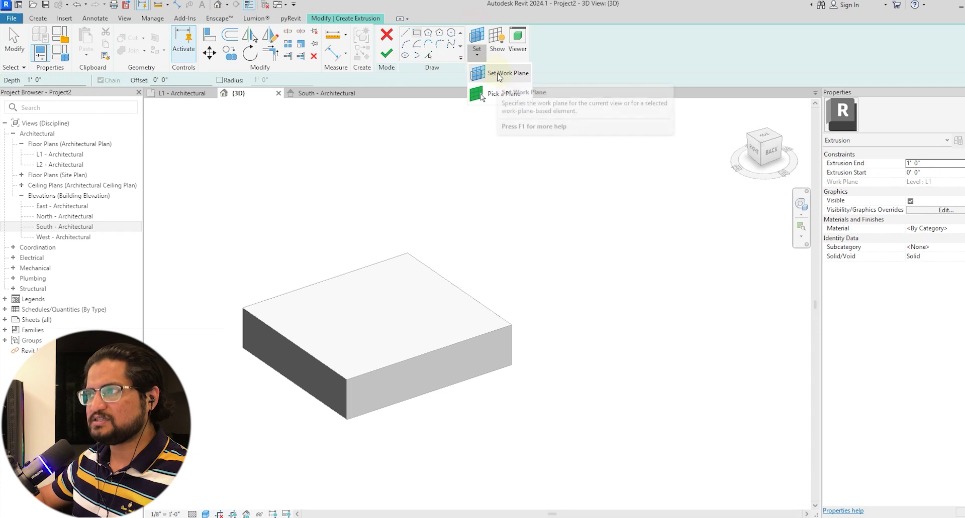
In Work Plane settings, choose to pick the sketch plane from the model
{"action": "left_click", "coordinate": [476, 38]}
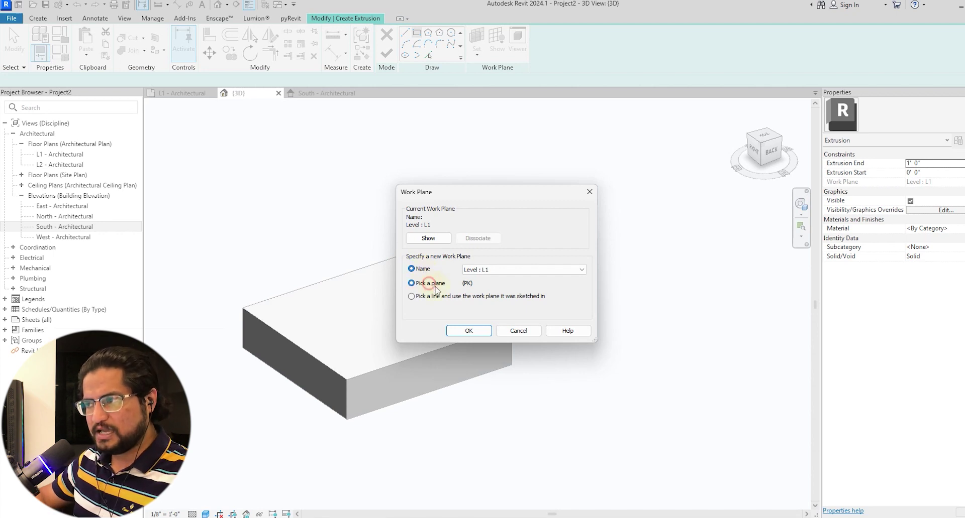
{"action": "left_click", "coordinate": [469, 331]}
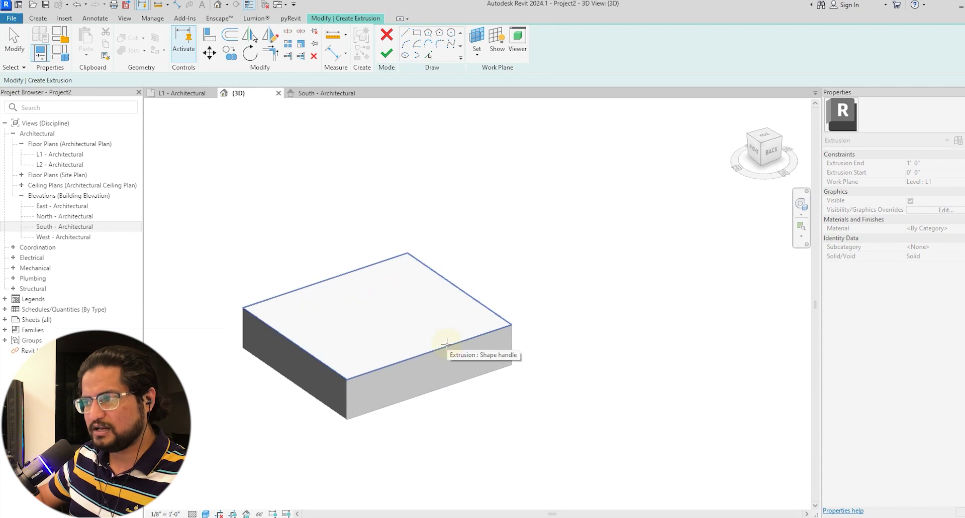
Make the slab's front face the work plane, display it, and return to Work Plane settings
{"action": "key", "text": "Tab"}
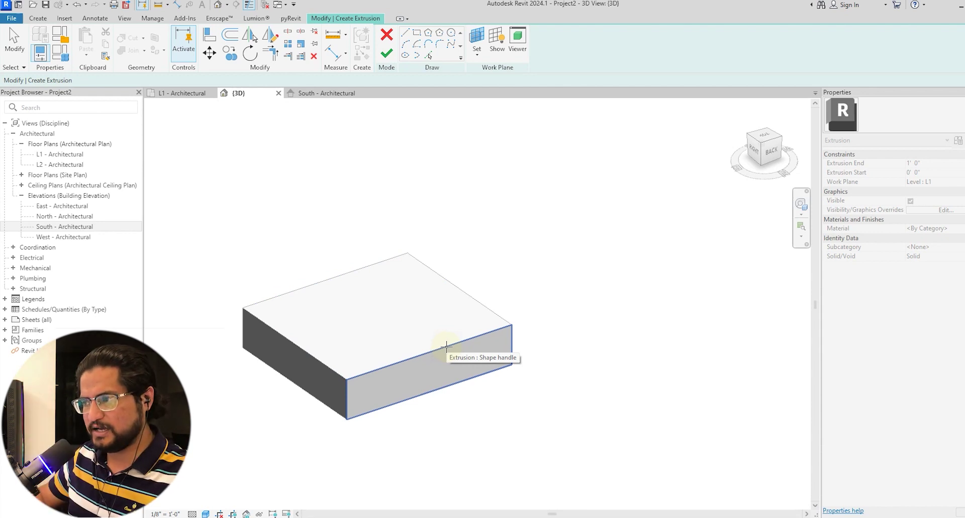
{"action": "key", "text": "Escape"}
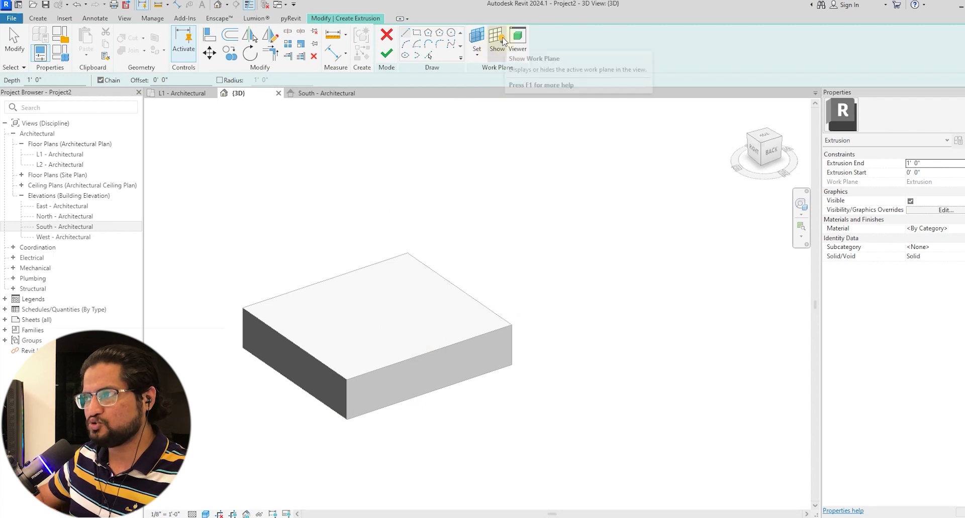
{"action": "left_click", "coordinate": [503, 40]}
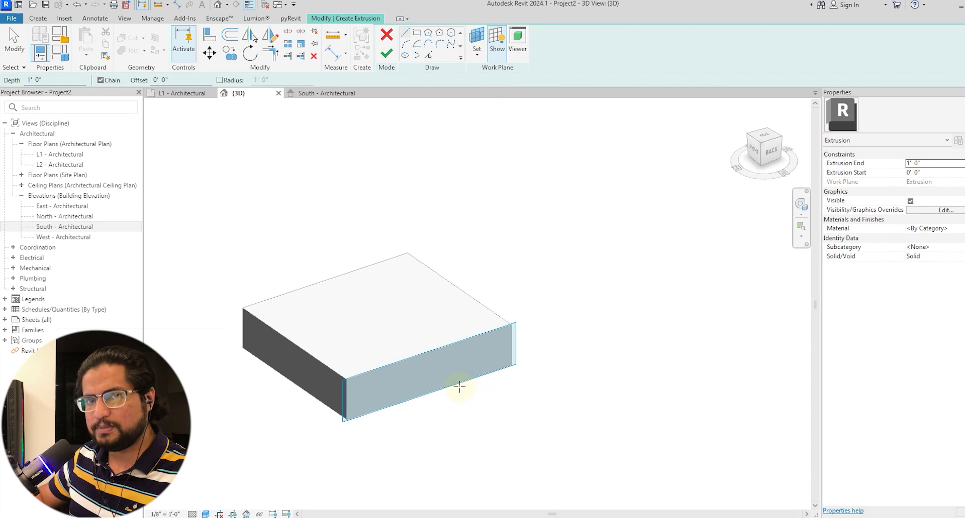
{"action": "left_click", "coordinate": [474, 43]}
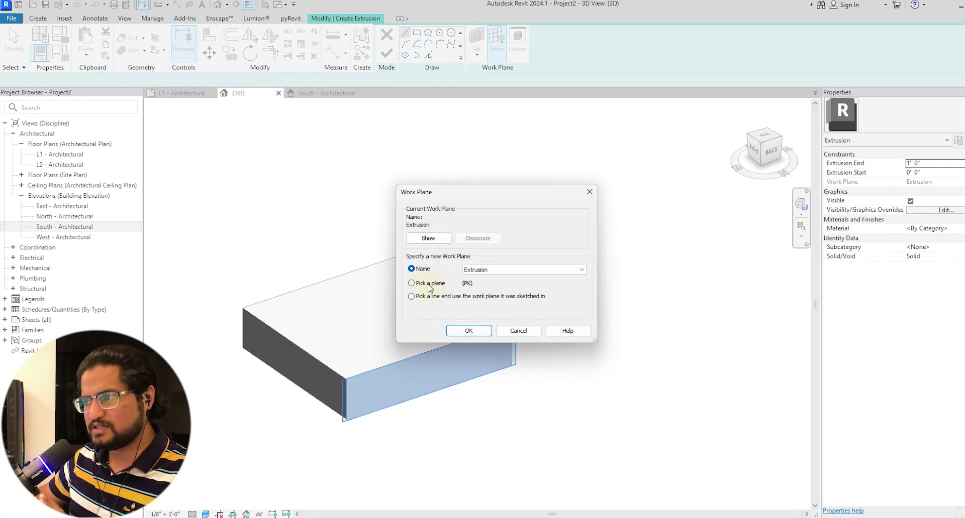
Re-pick the slab's front face as the sketch work plane
{"action": "left_click", "coordinate": [430, 284]}
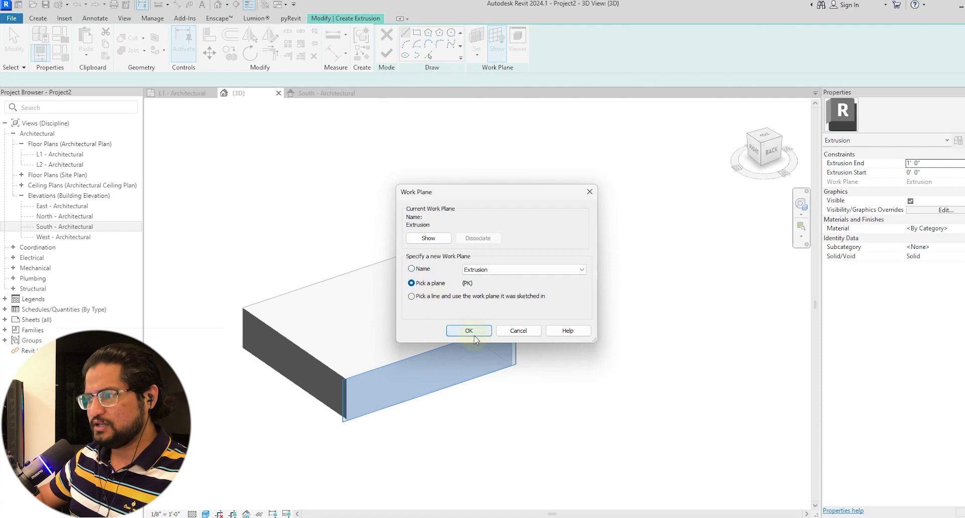
{"action": "left_click", "coordinate": [469, 330]}
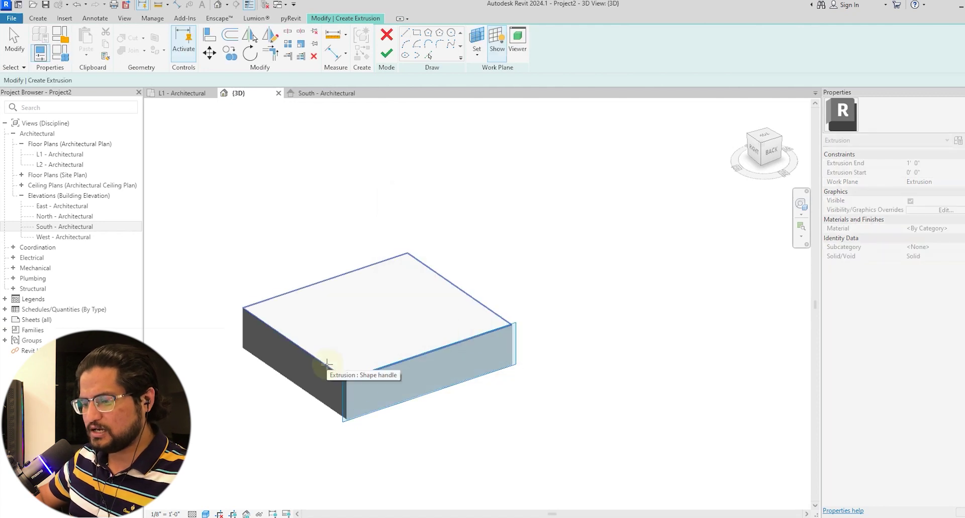
{"action": "middle_click_drag", "start_coordinate": [317, 389], "coordinate": [246, 345], "text": "shift"}
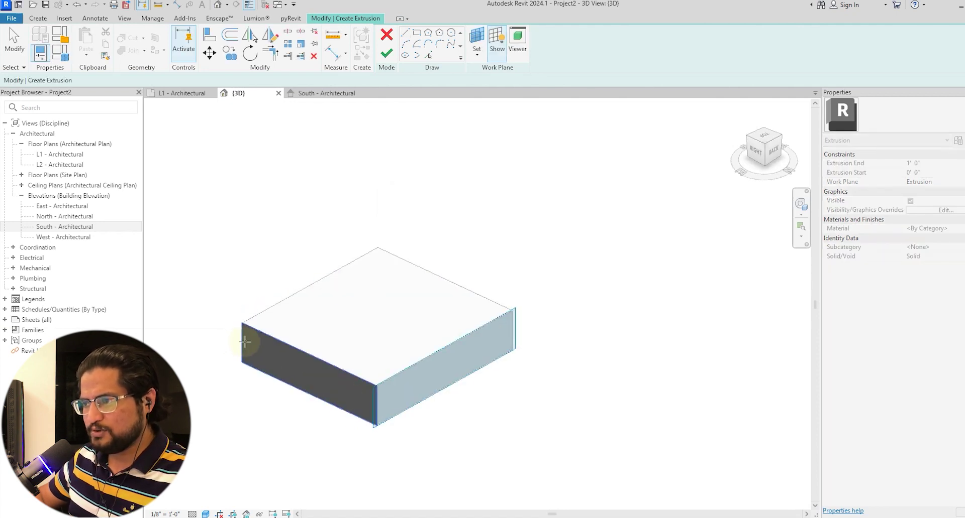
{"action": "middle_click_drag", "start_coordinate": [347, 396], "coordinate": [492, 345], "text": "shift"}
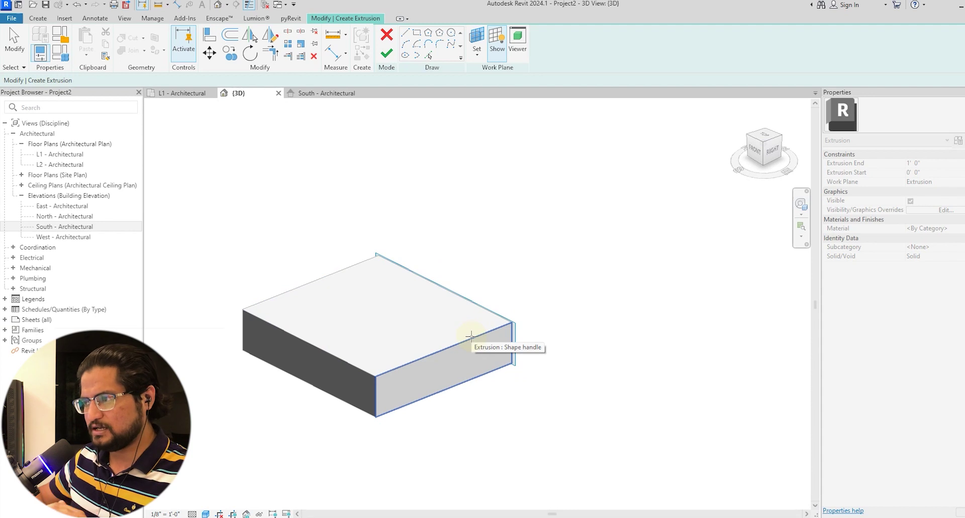
{"action": "left_click", "coordinate": [470, 335]}
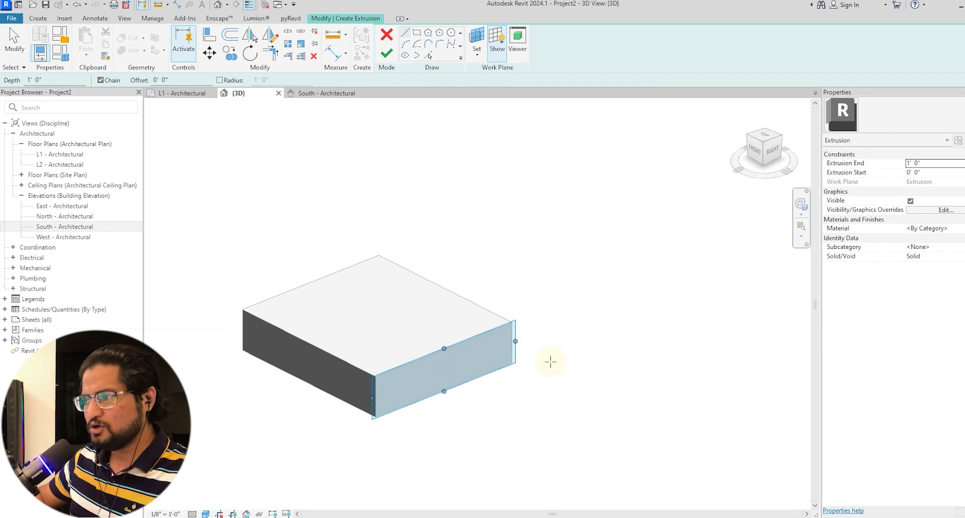
Try a rectangle on that face, discard it, and bring back the work plane choices
{"action": "middle_click_drag", "start_coordinate": [583, 375], "coordinate": [479, 373], "text": "shift"}
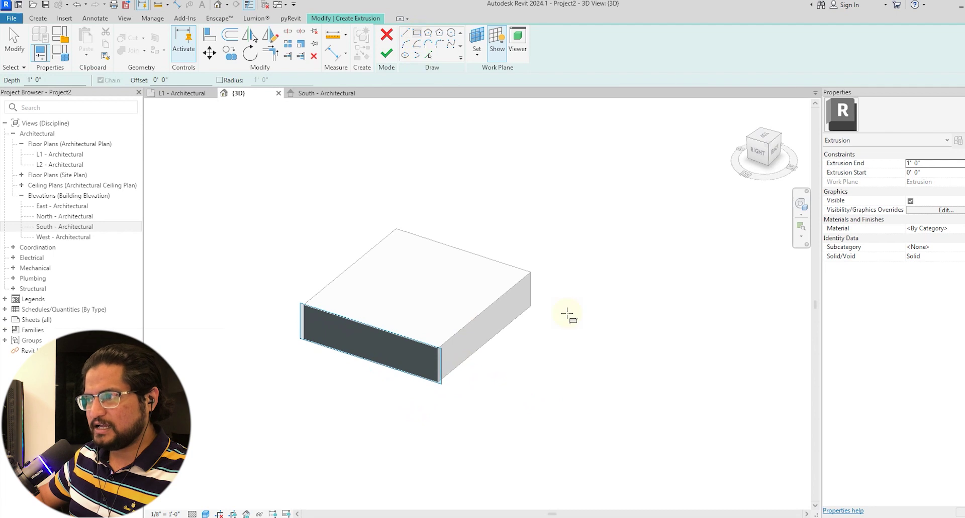
{"action": "middle_click_drag", "start_coordinate": [572, 329], "coordinate": [491, 366]}
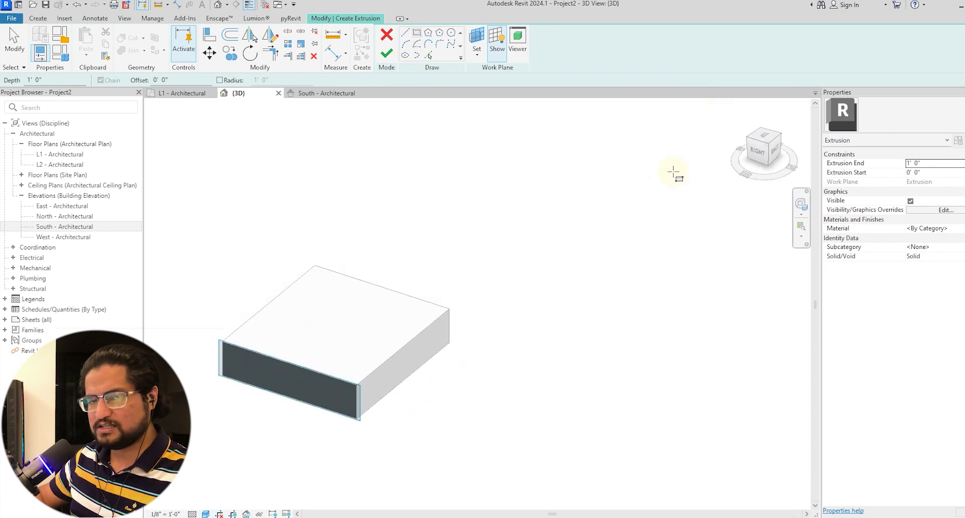
{"action": "left_click", "coordinate": [527, 327]}
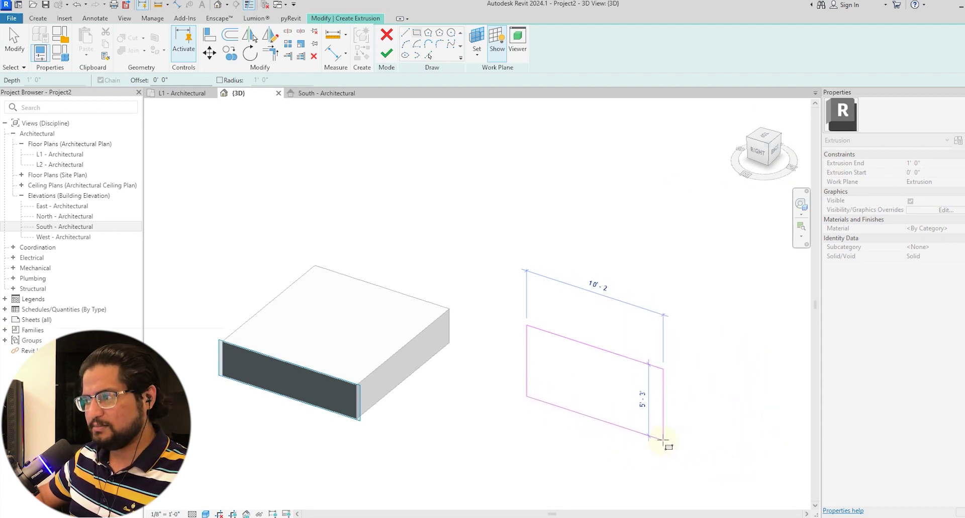
{"action": "key", "text": "Escape"}
{"action": "left_click", "coordinate": [477, 41]}
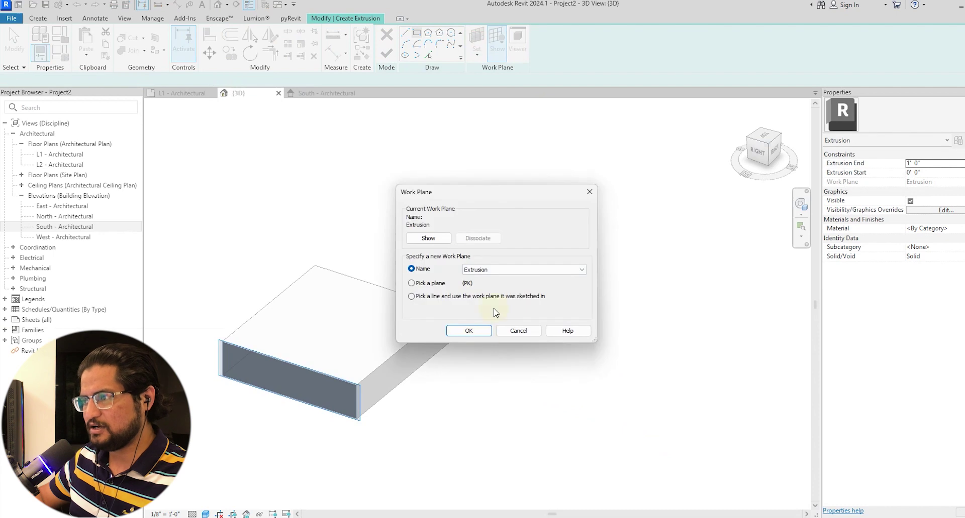
Set the sketch work plane to the slab's right face
{"action": "left_click", "coordinate": [440, 285]}
{"action": "left_click", "coordinate": [467, 332]}
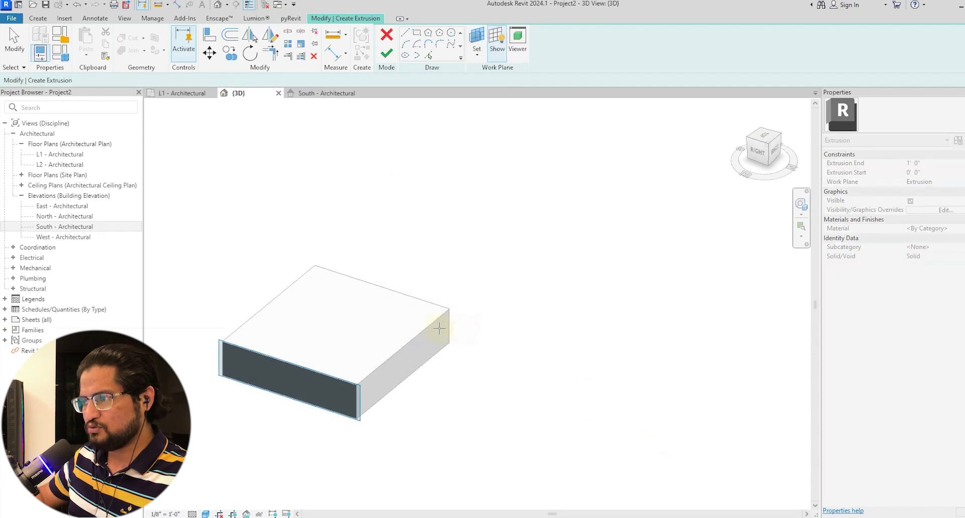
{"action": "left_click", "coordinate": [432, 328]}
{"action": "middle_click_drag", "start_coordinate": [520, 263], "coordinate": [425, 96], "text": "shift"}
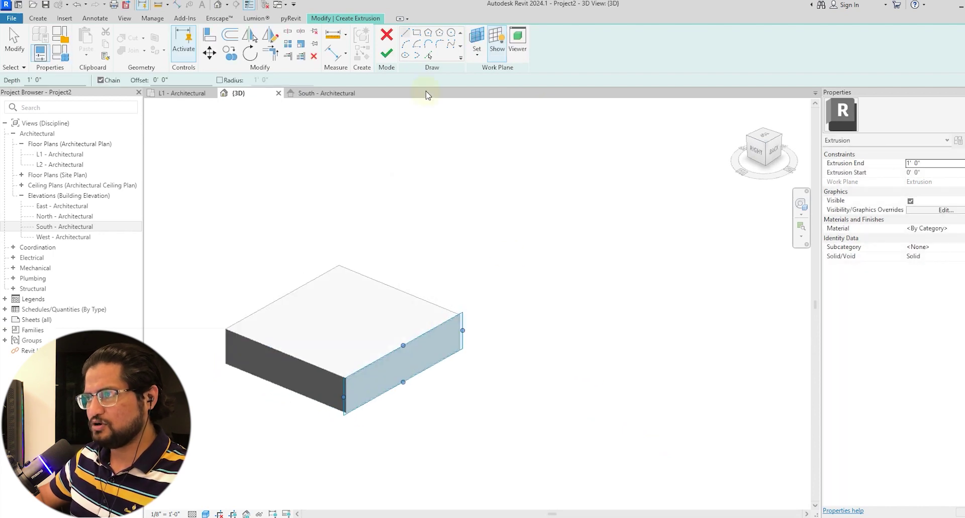
Draw a 7'-4"-radius circle beside the slab and view it from the right side
{"action": "left_click", "coordinate": [416, 33]}
{"action": "left_click", "coordinate": [492, 280]}
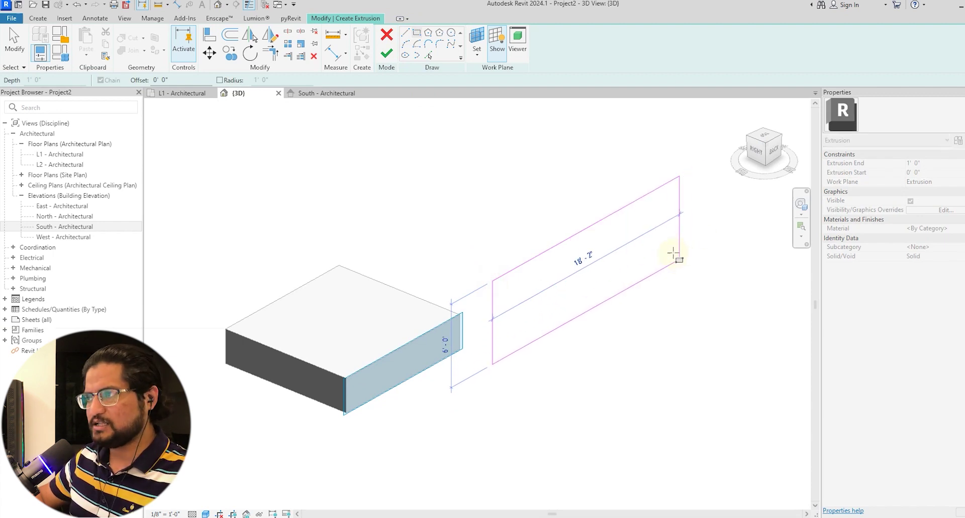
{"action": "left_click", "coordinate": [450, 32]}
{"action": "left_click", "coordinate": [572, 273]}
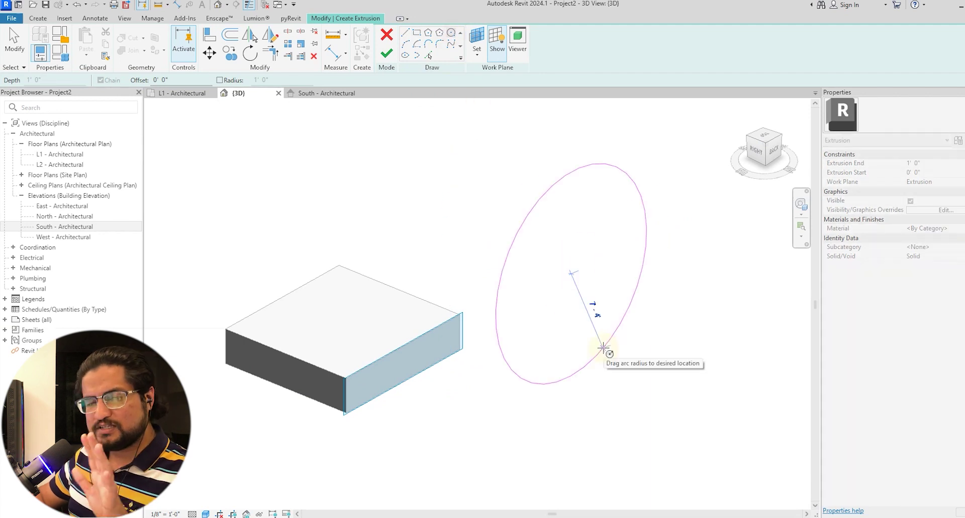
{"action": "left_click", "coordinate": [603, 348]}
{"action": "mouse_move", "coordinate": [379, 433]}
{"action": "middle_mouse_down", "text": "shift"}
{"action": "mouse_move", "coordinate": [469, 432]}
{"action": "mouse_move", "coordinate": [480, 424]}
{"action": "mouse_move", "coordinate": [468, 411]}
{"action": "middle_mouse_up", "text": "shift"}
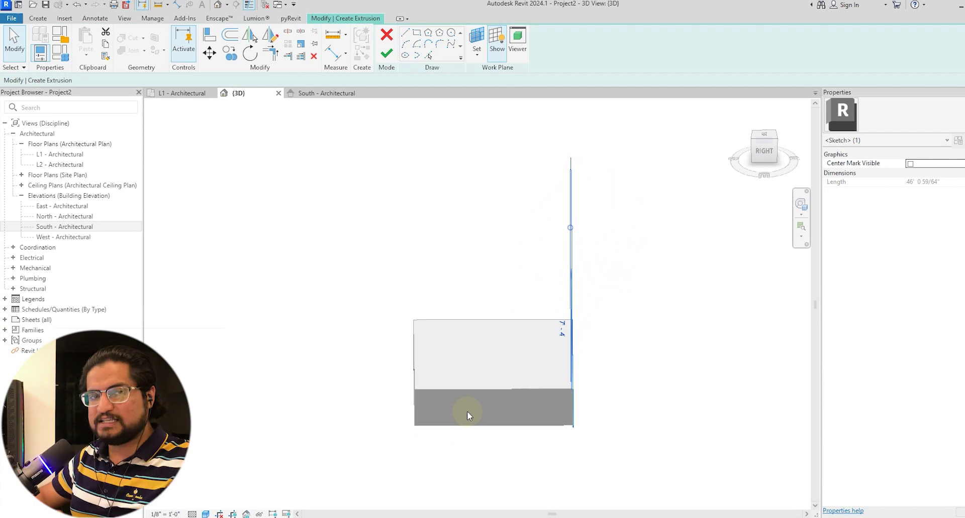
Finish the circle sketch and view the new disc from the right
{"action": "left_click", "coordinate": [384, 52]}
{"action": "mouse_move", "coordinate": [454, 176]}
{"action": "middle_mouse_down", "text": "shift"}
{"action": "mouse_move", "coordinate": [642, 370]}
{"action": "mouse_move", "coordinate": [681, 189]}
{"action": "middle_mouse_up", "text": "shift"}
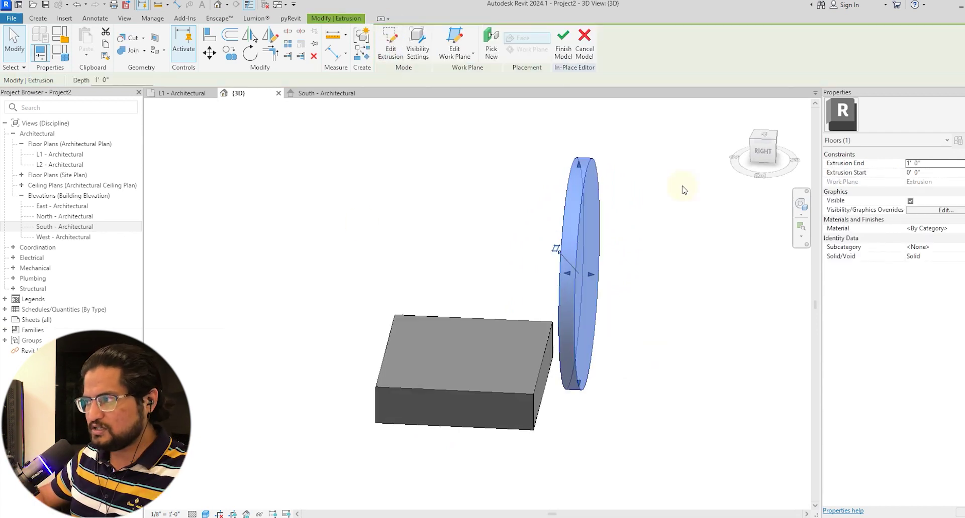
{"action": "left_click", "coordinate": [764, 151]}
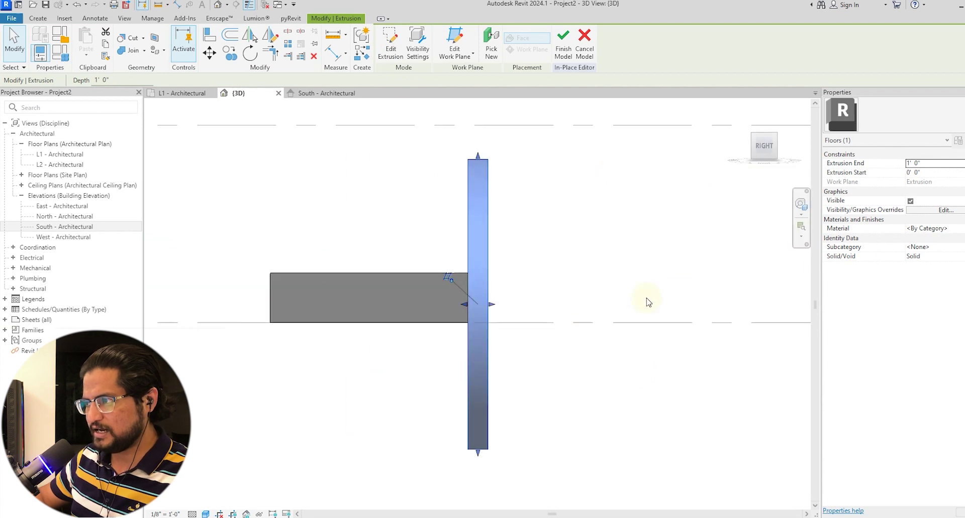
{"action": "scroll", "coordinate": [480, 305], "scroll_direction": "up", "scroll_amount": 2}
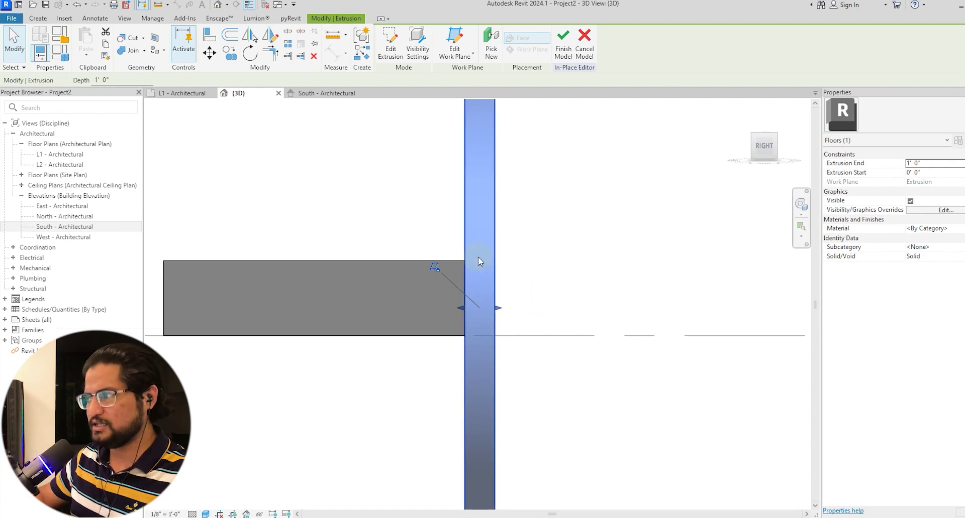
Set the disc's Extrusion End to 5' 0" and Start to 1' 0", then finish the model
{"action": "left_click", "coordinate": [939, 164]}
{"action": "type", "text": "5"}
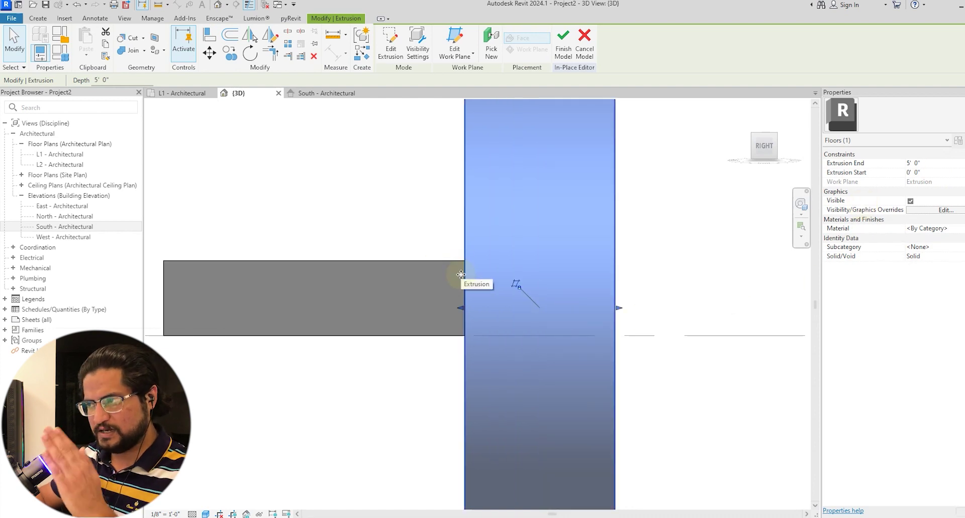
{"action": "left_click", "coordinate": [953, 172]}
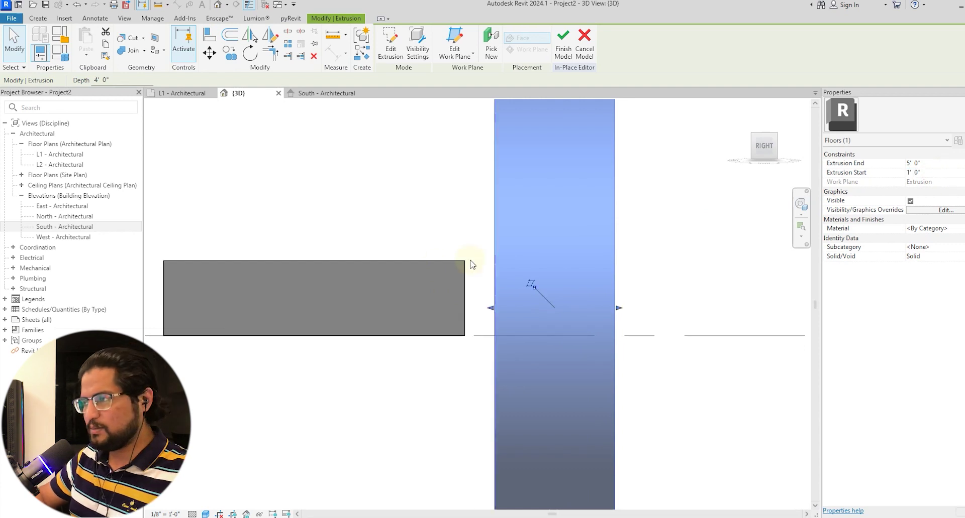
{"action": "middle_click_drag", "start_coordinate": [472, 265], "coordinate": [551, 342], "text": "shift"}
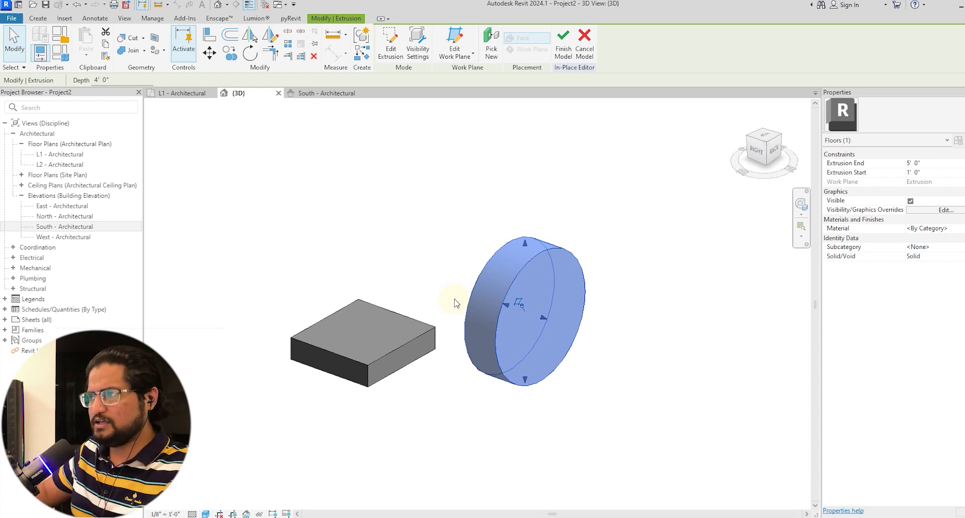
{"action": "key", "text": "Escape"}
{"action": "left_click", "coordinate": [378, 60]}
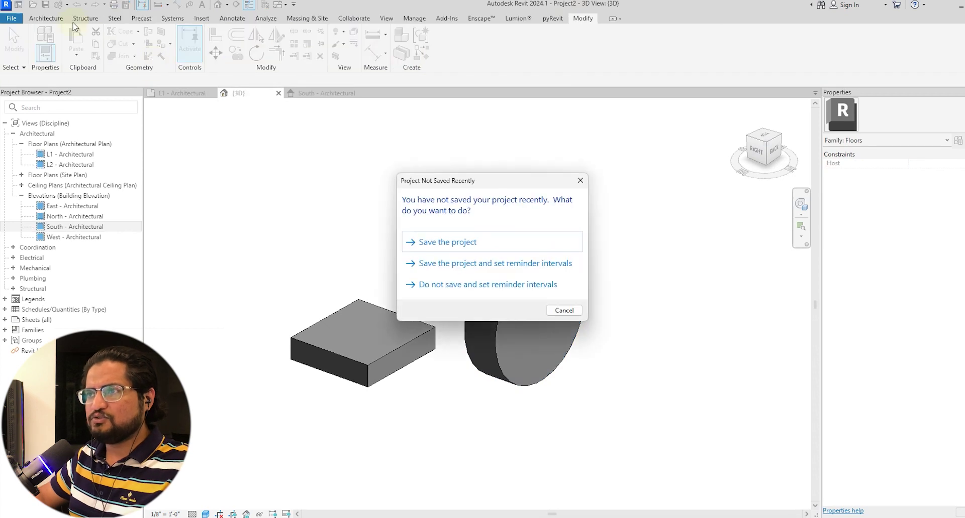
Dismiss the Project Not Saved Recently reminder, then select and deselect the in-place floor
{"action": "key", "text": "Escape"}
{"action": "left_click", "coordinate": [48, 19]}
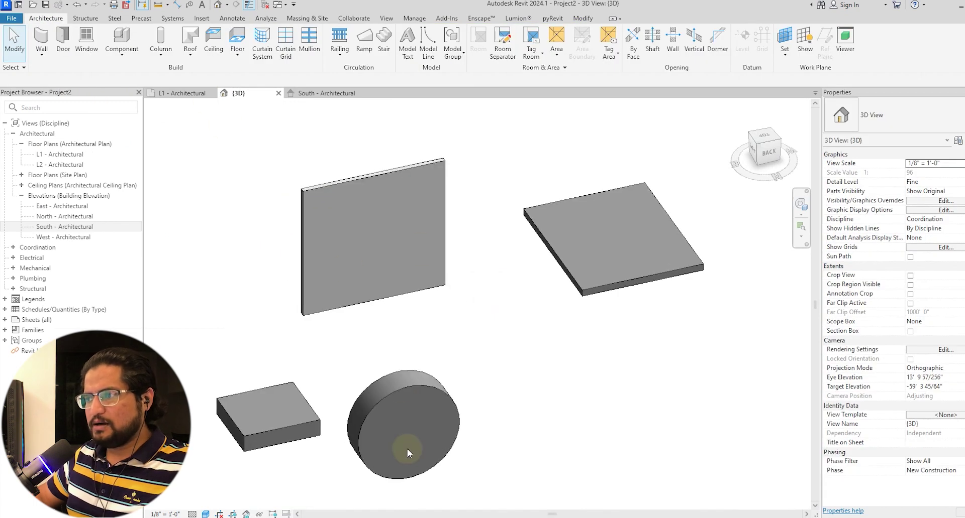
{"action": "left_click", "coordinate": [398, 384]}
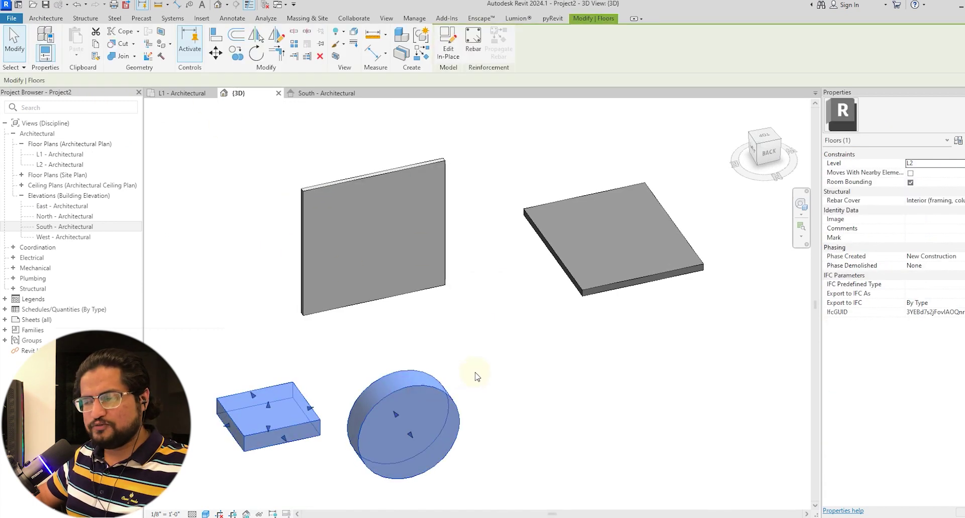
{"action": "left_click", "coordinate": [475, 344]}
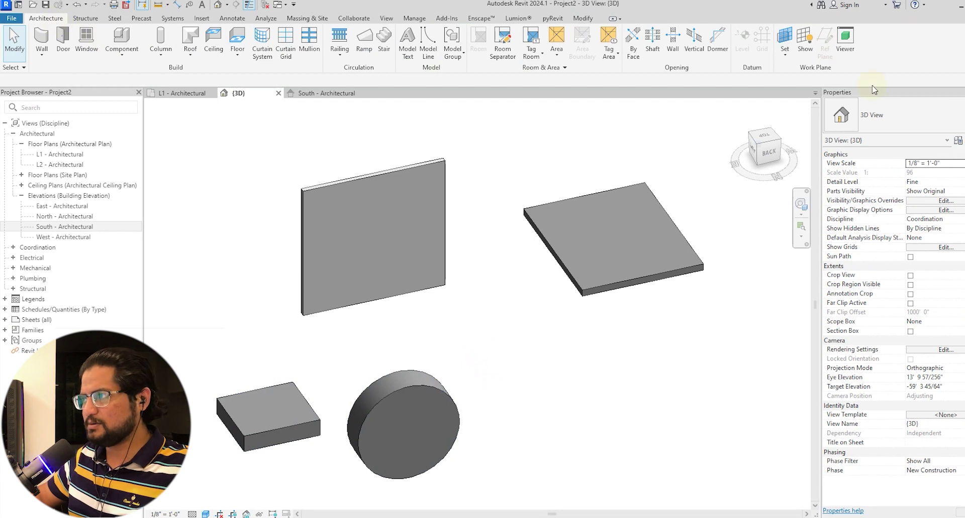
Check the work plane without changing it, then switch to the South - Architectural elevation
{"action": "left_click", "coordinate": [784, 36]}
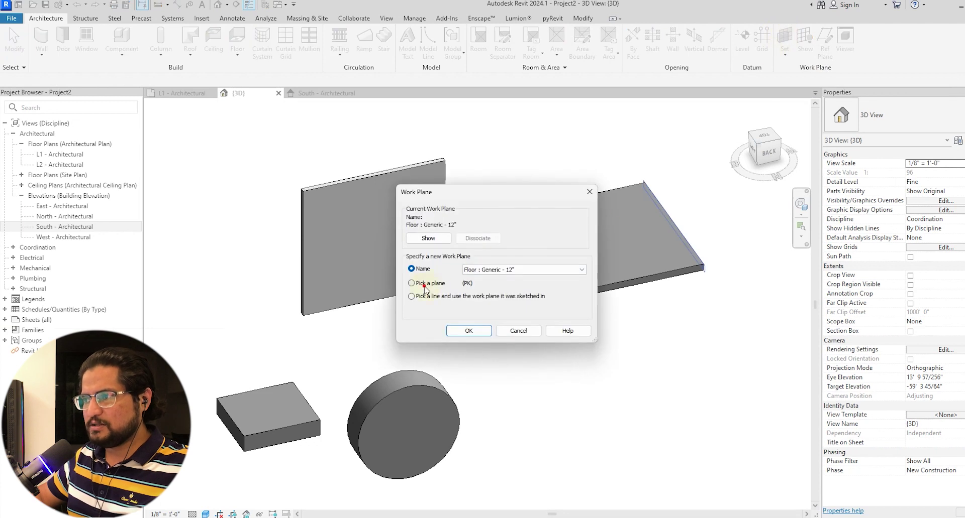
{"action": "left_click", "coordinate": [459, 331]}
{"action": "middle_click_drag", "start_coordinate": [493, 396], "coordinate": [583, 387], "text": "shift"}
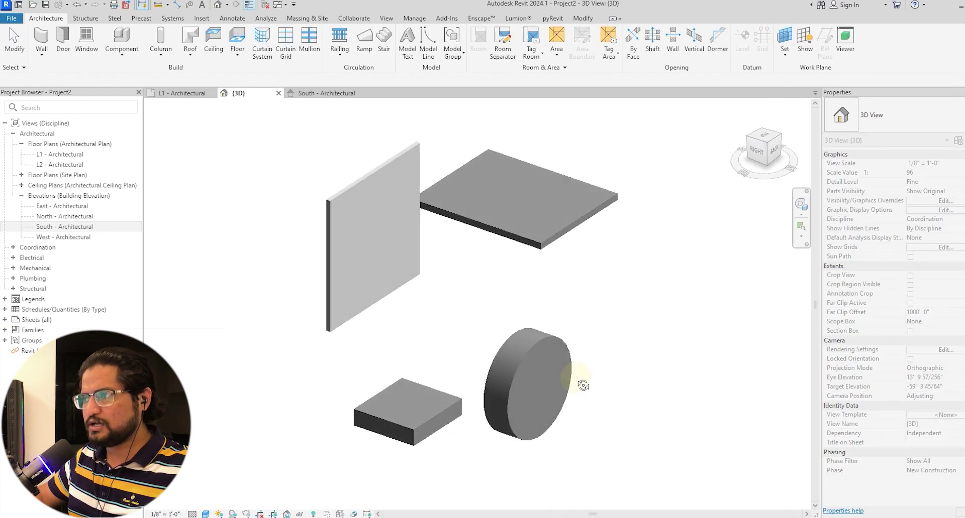
{"action": "scroll", "coordinate": [399, 159], "scroll_direction": "up", "scroll_amount": 3}
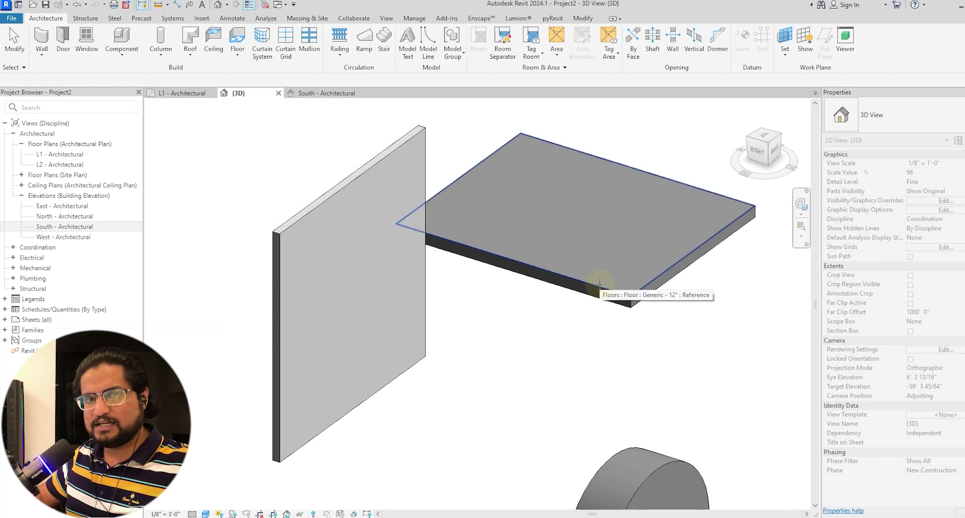
{"action": "scroll", "coordinate": [540, 219], "scroll_direction": "down", "scroll_amount": 3}
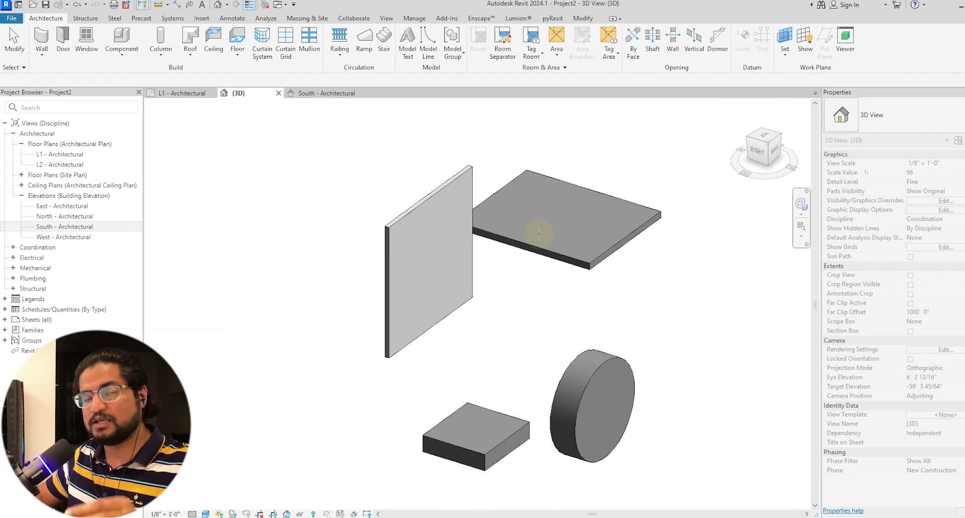
{"action": "middle_click_drag", "start_coordinate": [539, 234], "coordinate": [364, 304], "text": "shift"}
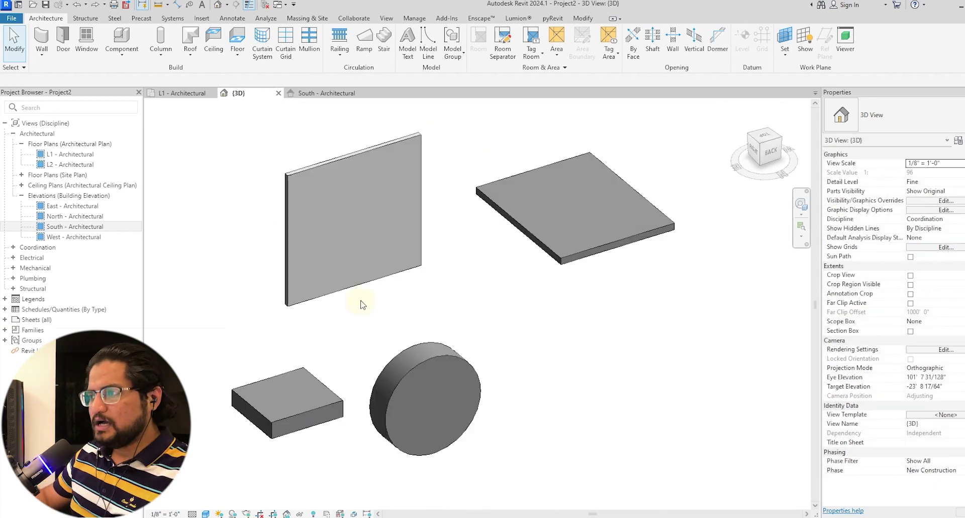
{"action": "double_click", "coordinate": [80, 228]}
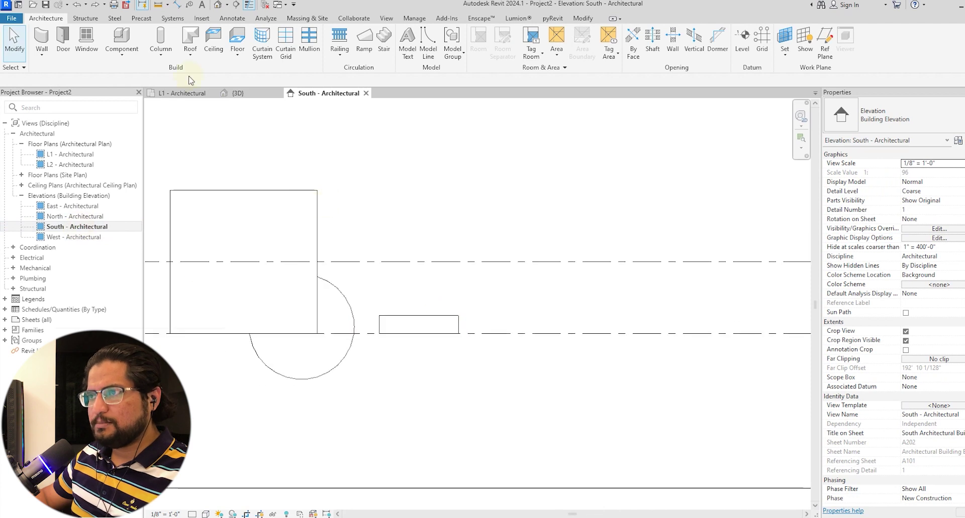
Start a Roof by Extrusion on a picked face, referenced to level L2 with 0 offset
{"action": "left_click", "coordinate": [189, 58]}
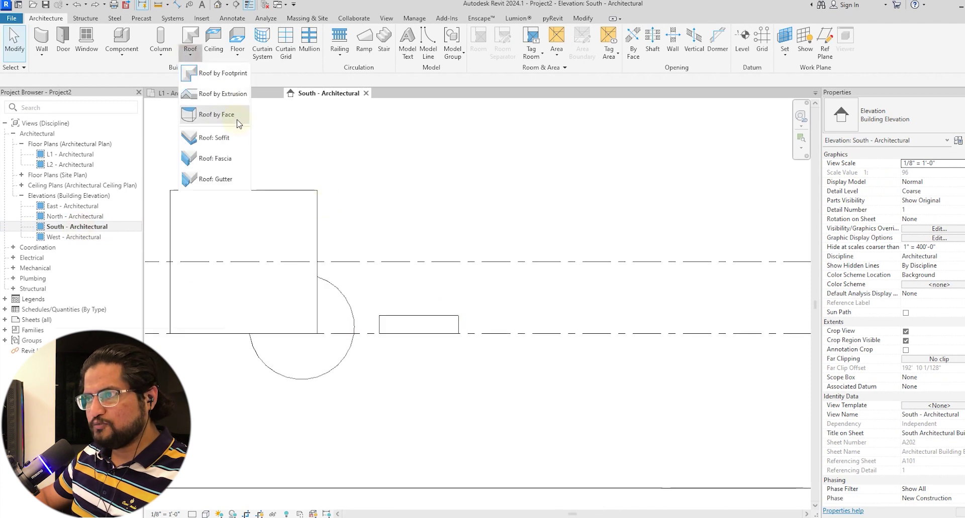
{"action": "left_click", "coordinate": [217, 94]}
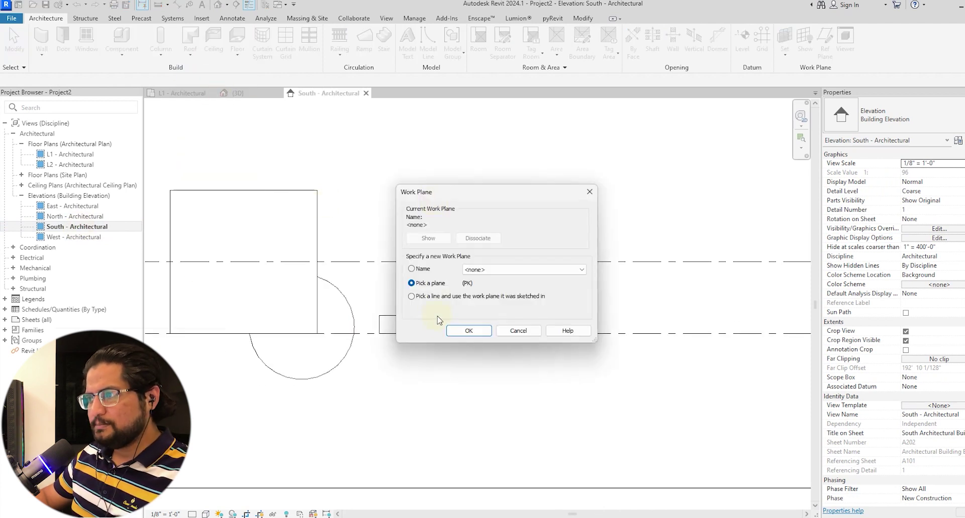
{"action": "left_click", "coordinate": [468, 331]}
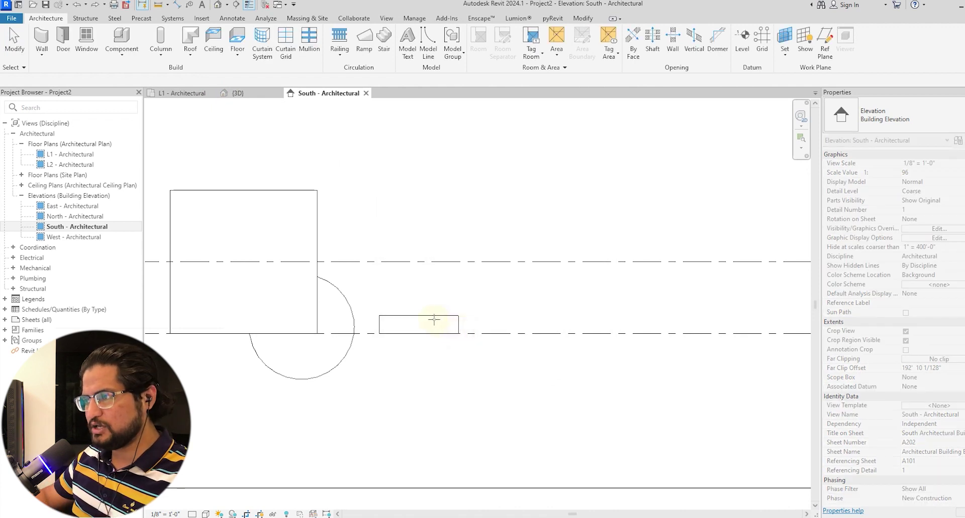
{"action": "left_click", "coordinate": [433, 319]}
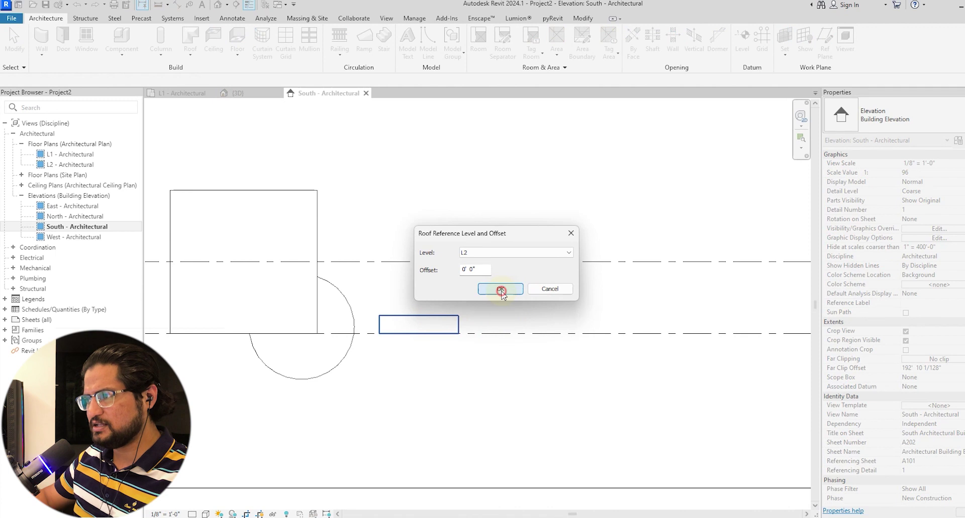
{"action": "left_click", "coordinate": [500, 290]}
Sketch the two-slope gable profile, finish the roof, and select it in 3D
{"action": "left_click", "coordinate": [462, 35]}
{"action": "left_click", "coordinate": [471, 332]}
{"action": "left_click", "coordinate": [574, 290]}
{"action": "middle_click_drag", "start_coordinate": [688, 332], "coordinate": [531, 300]}
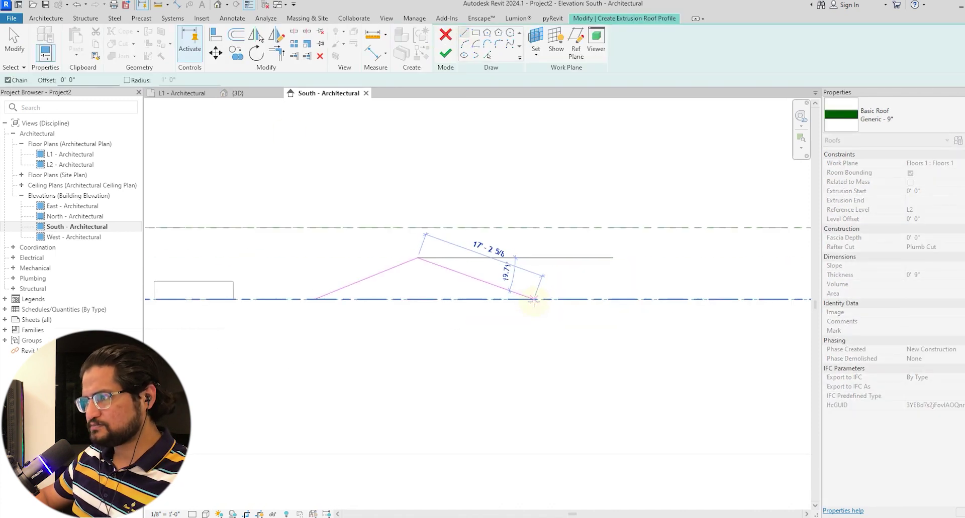
{"action": "left_click", "coordinate": [532, 300]}
{"action": "left_click", "coordinate": [446, 54]}
{"action": "key", "text": "ctrl+Tab"}
{"action": "middle_click_drag", "start_coordinate": [380, 302], "coordinate": [386, 347], "text": "shift"}
{"action": "left_click", "coordinate": [379, 348]}
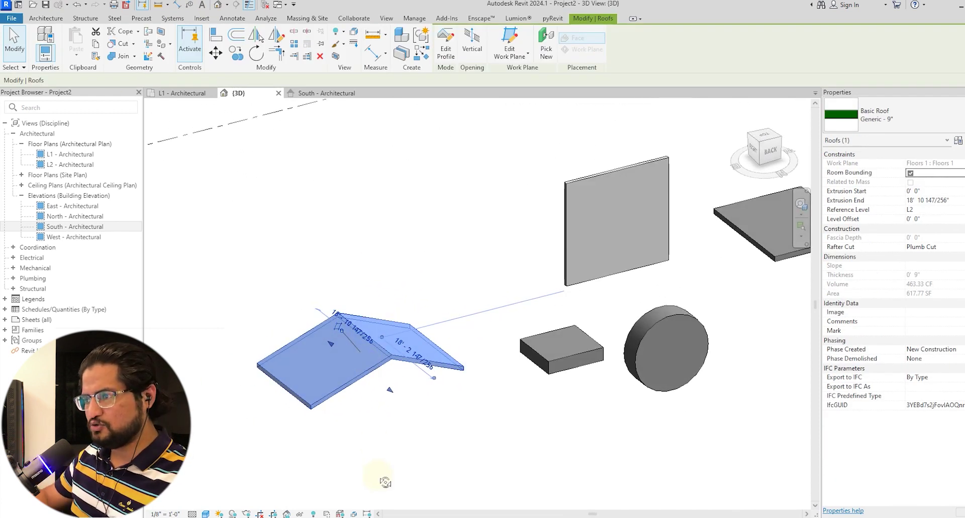
Select the in-place floor model and enter Edit In-Place
{"action": "middle_click_drag", "start_coordinate": [381, 478], "coordinate": [416, 451], "text": "shift"}
{"action": "left_click", "coordinate": [417, 450]}
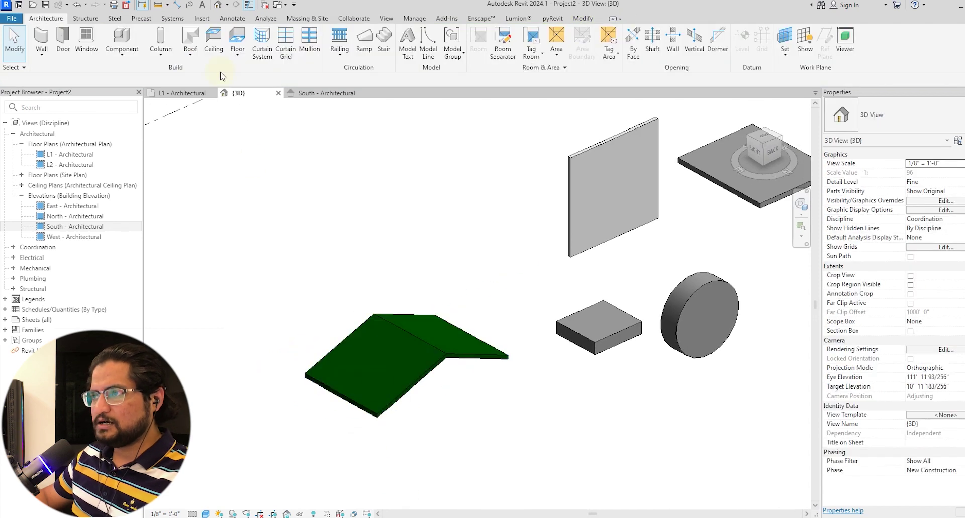
{"action": "left_click", "coordinate": [572, 316]}
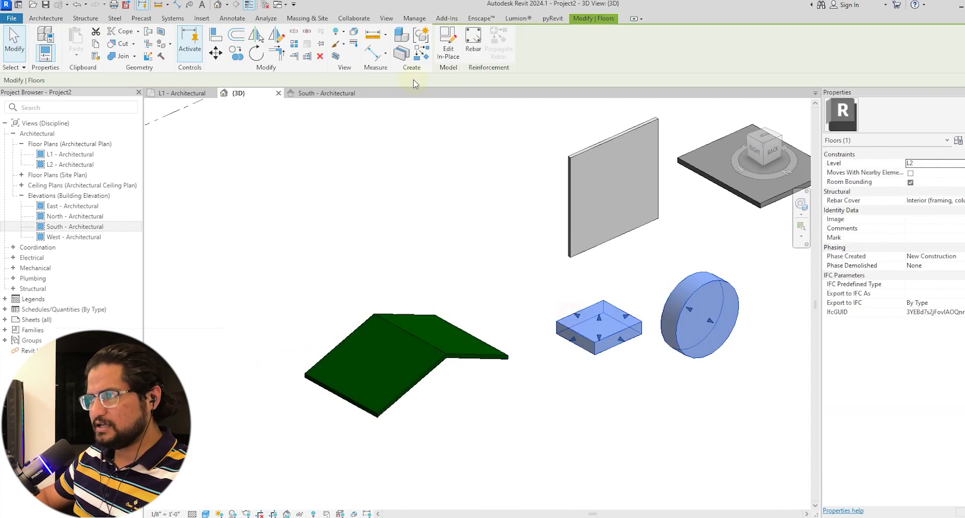
{"action": "left_click", "coordinate": [448, 48]}
Bring up the Work Plane Set dialog from the Create tools
{"action": "middle_click_drag", "start_coordinate": [617, 279], "coordinate": [532, 272]}
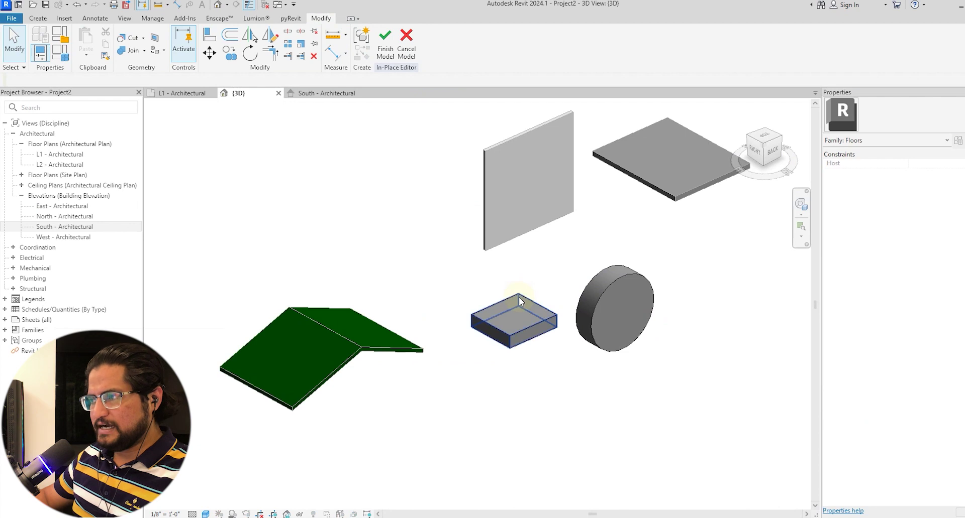
{"action": "left_click", "coordinate": [35, 18]}
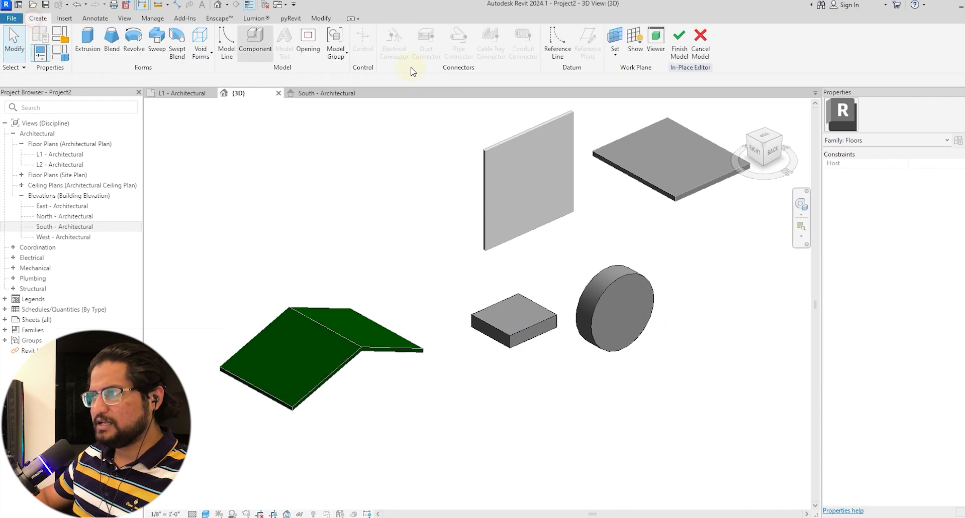
{"action": "left_click", "coordinate": [614, 57]}
{"action": "left_click", "coordinate": [634, 73]}
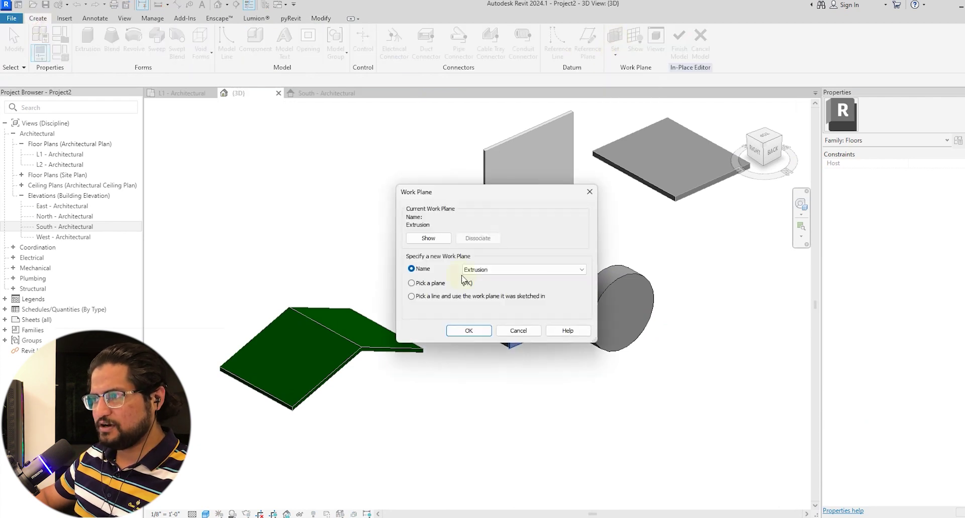
Set the green roof's sloped face as the new work plane
{"action": "left_click", "coordinate": [468, 332]}
{"action": "scroll", "coordinate": [280, 334], "scroll_direction": "up", "scroll_amount": 3}
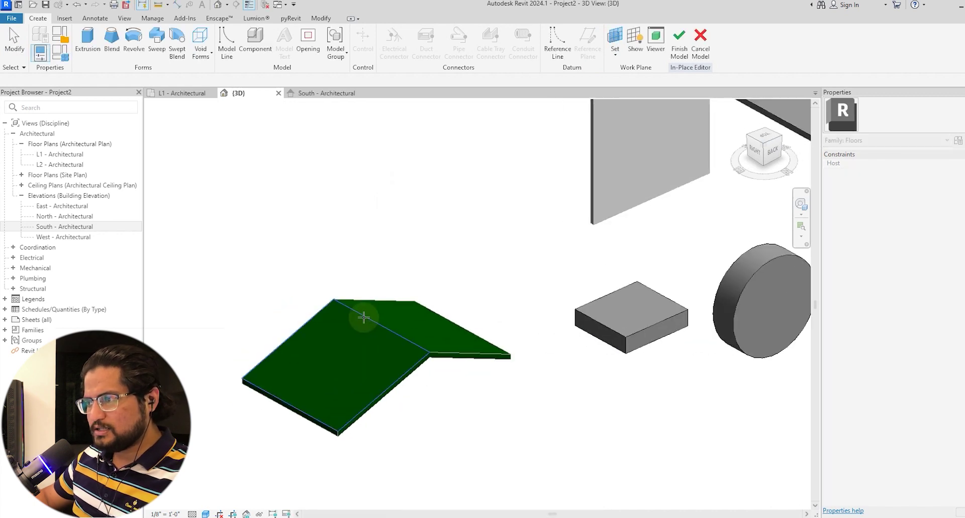
{"action": "scroll", "coordinate": [416, 394], "scroll_direction": "up", "scroll_amount": 3}
{"action": "scroll", "coordinate": [560, 345], "scroll_direction": "down", "scroll_amount": 1}
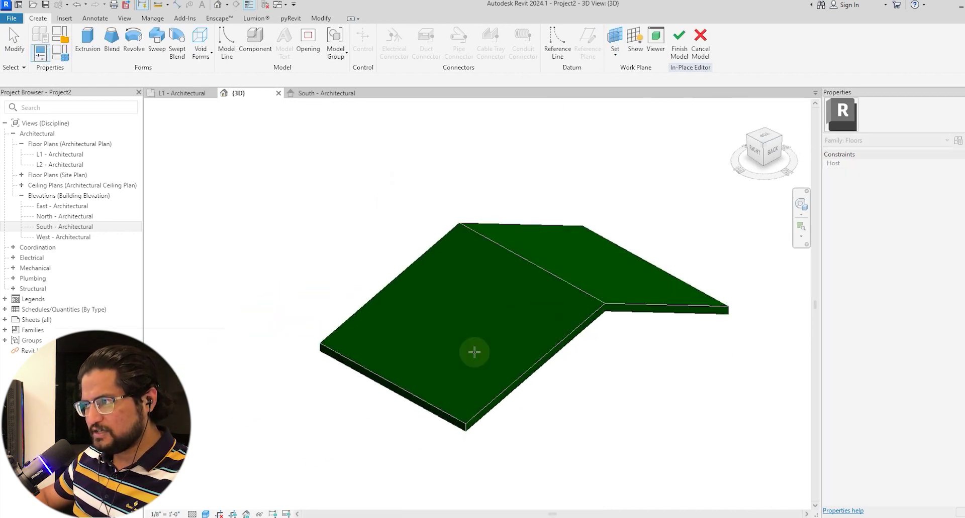
{"action": "key", "text": "Escape"}
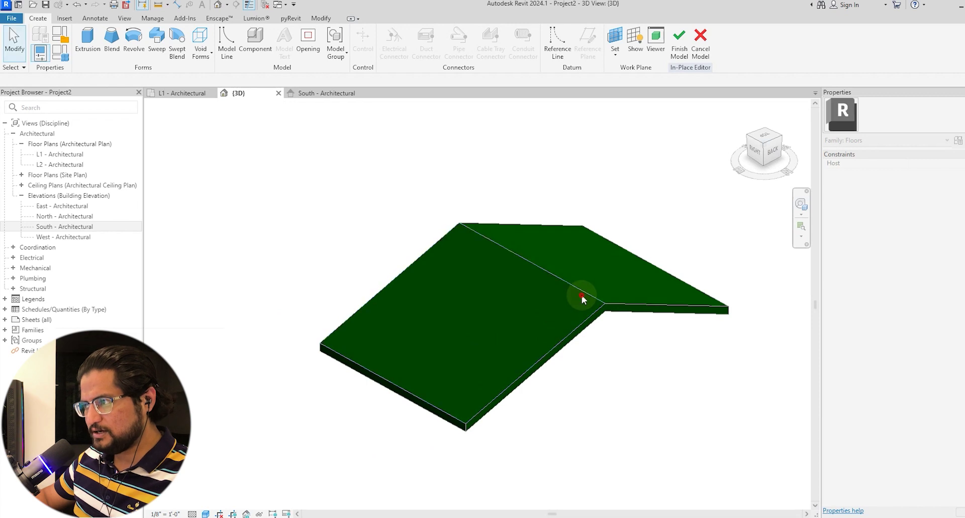
{"action": "scroll", "coordinate": [251, 216], "scroll_direction": "down", "scroll_amount": 1}
Extrude a 10'-6" by 7'-0" rectangular block, 1'-0" deep, on the roof face
{"action": "left_click", "coordinate": [88, 40]}
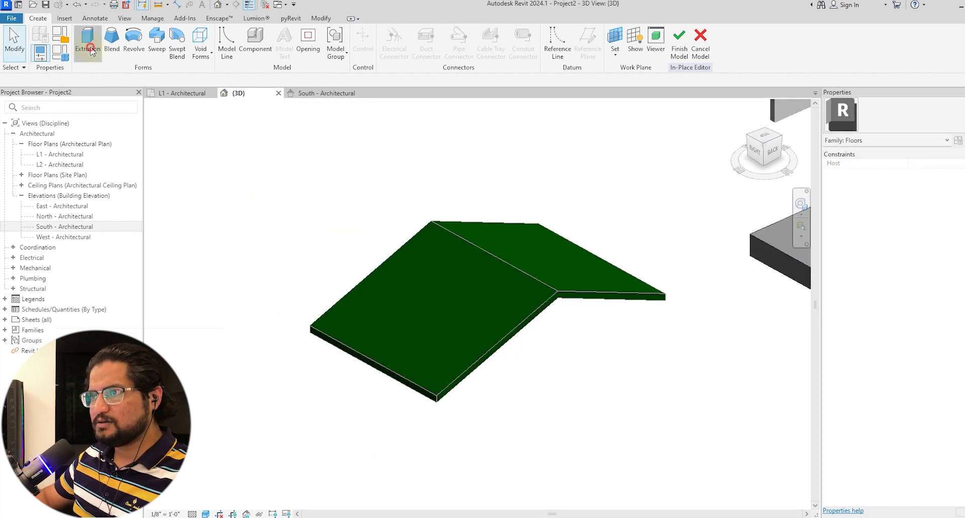
{"action": "left_click", "coordinate": [421, 34]}
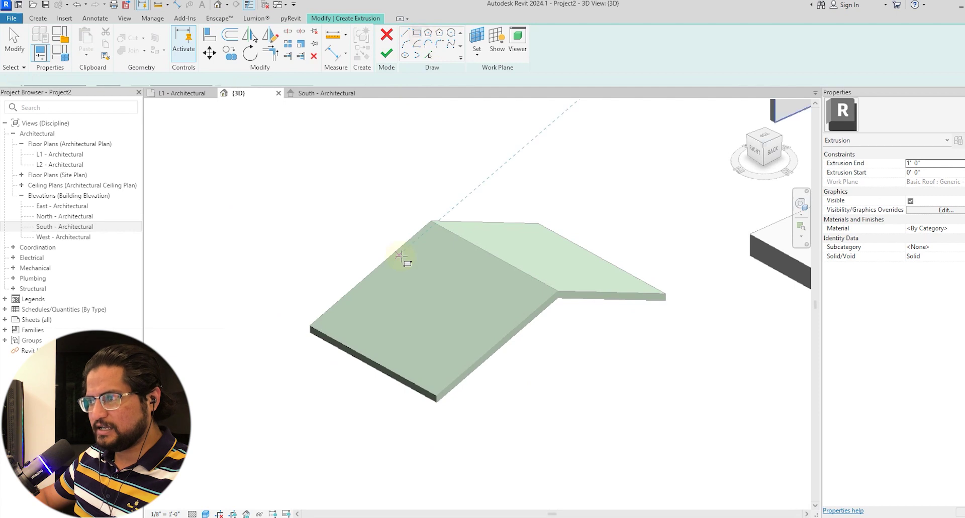
{"action": "left_click", "coordinate": [423, 355]}
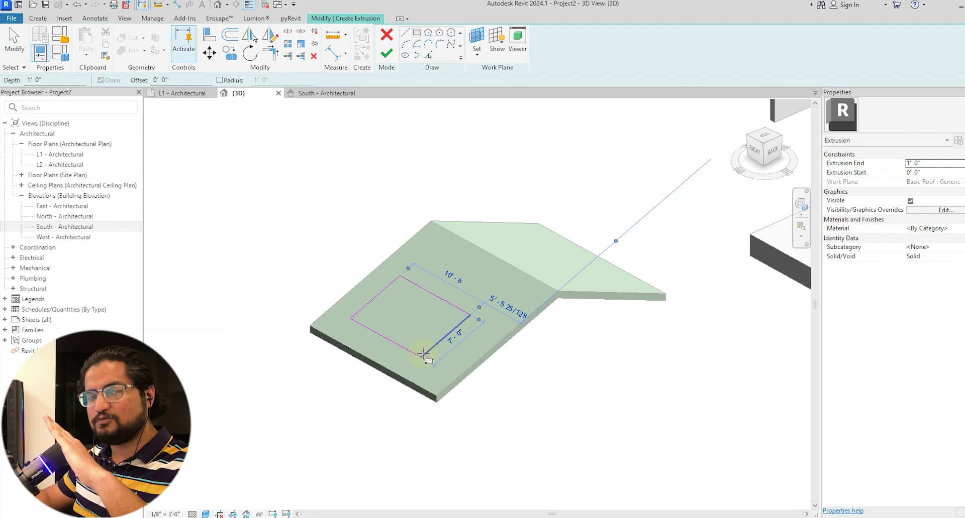
{"action": "left_click", "coordinate": [387, 54]}
{"action": "mouse_move", "coordinate": [443, 300]}
{"action": "middle_mouse_down", "text": "shift"}
{"action": "mouse_move", "coordinate": [432, 268]}
{"action": "mouse_move", "coordinate": [399, 248]}
{"action": "mouse_move", "coordinate": [422, 260]}
{"action": "middle_mouse_up", "text": "shift"}
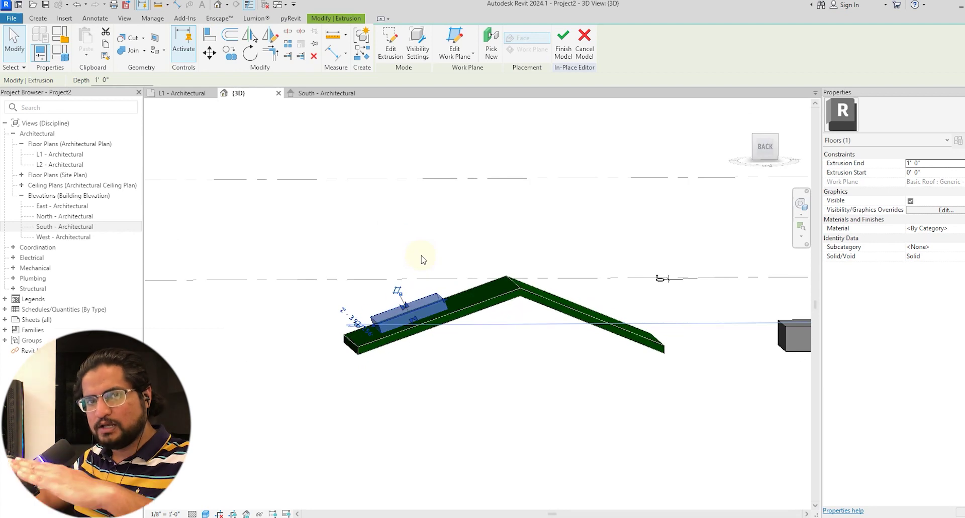